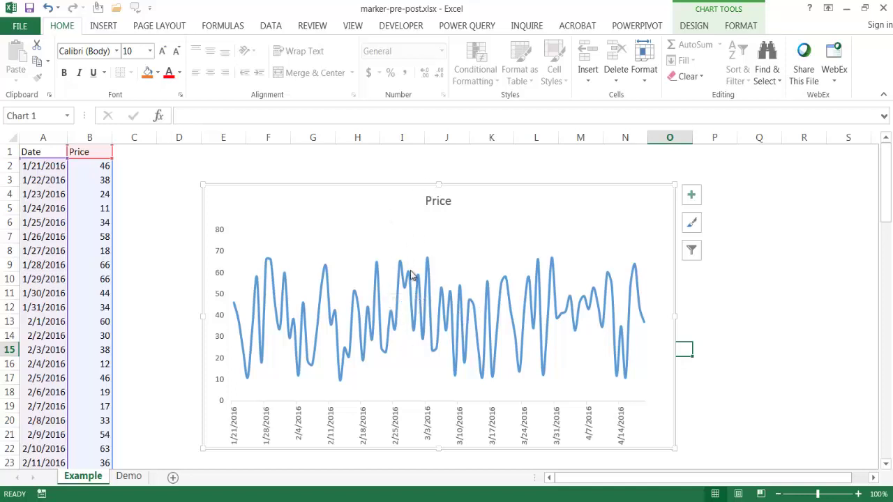
# Draw a vertical straight line about 2.67" tall across the plot area of the Price chart.
pyautogui.moveTo(412, 276)
pyautogui.click(103, 27)
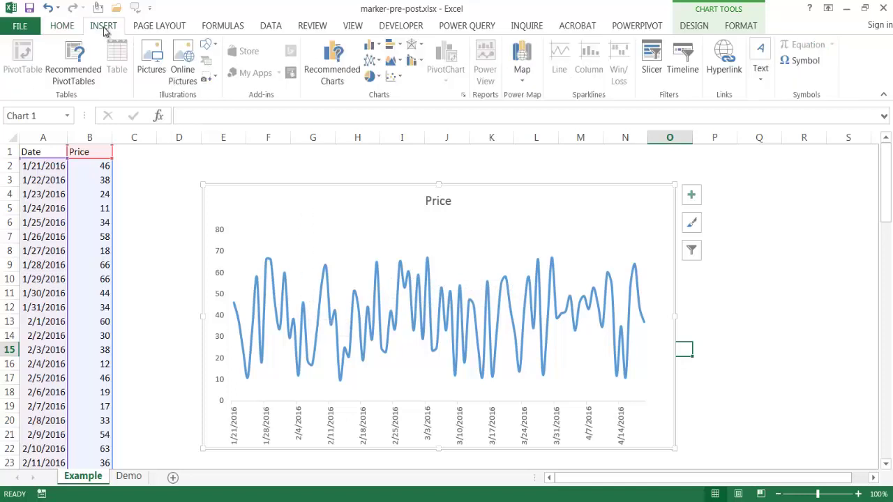
pyautogui.click(213, 47)
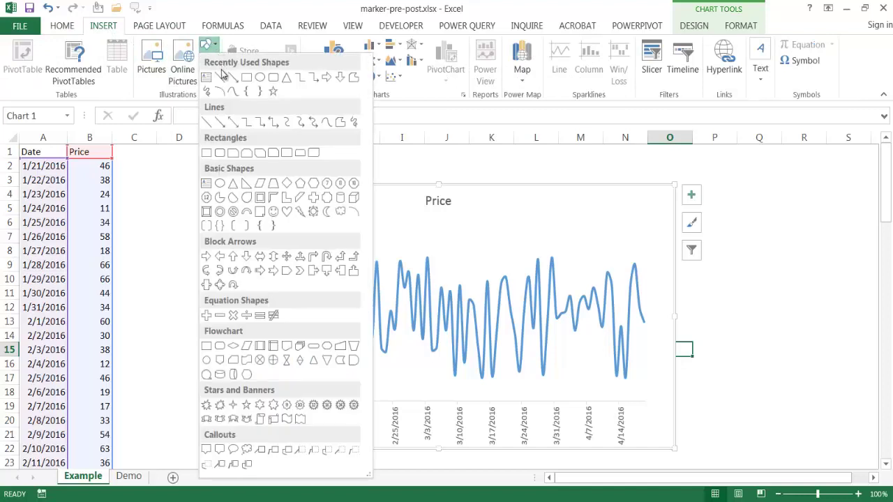
pyautogui.click(219, 76)
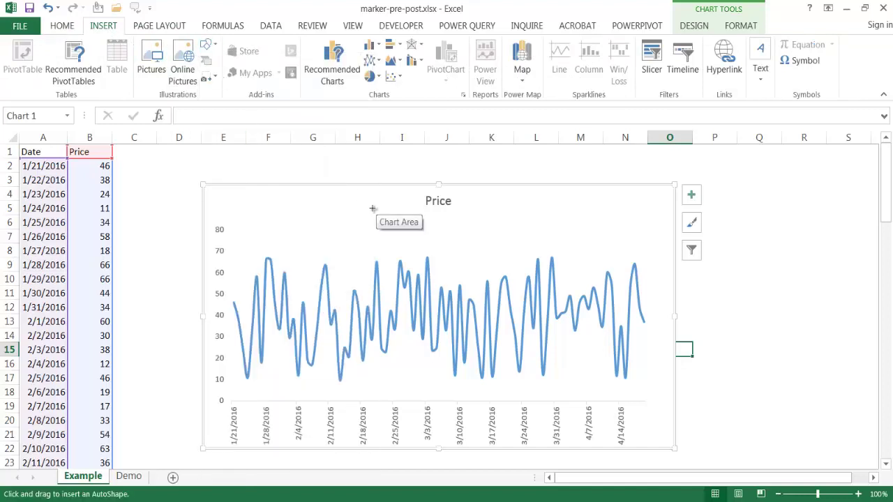
pyautogui.press('shift')
pyautogui.moveTo(372, 204); pyautogui.dragTo(377, 375)
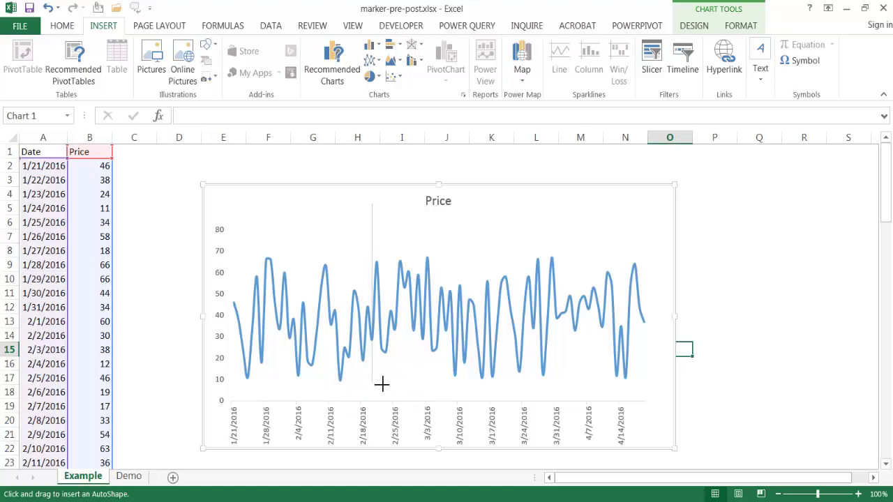
pyautogui.moveTo(378, 392); pyautogui.dragTo(377, 393)
# Give the vertical line an orange outline style and a thicker line weight.
pyautogui.click(263, 58)
pyautogui.click(339, 60)
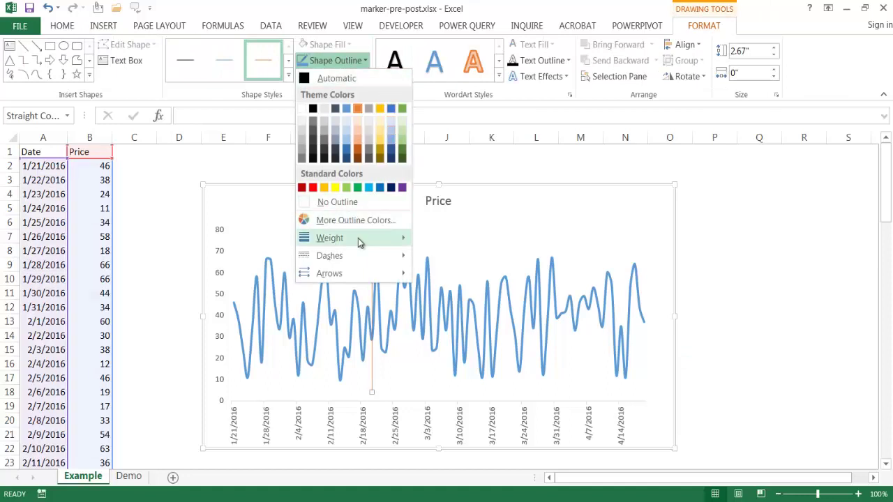
pyautogui.moveTo(360, 239)
pyautogui.click(461, 295)
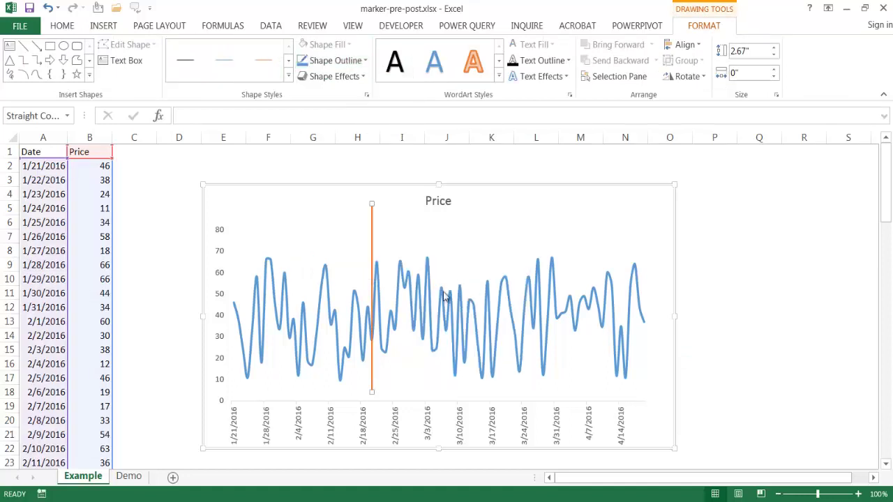
# Move the orange line over the 3/3/2016 data point, checking the dates of nearby points.
pyautogui.moveTo(375, 242); pyautogui.dragTo(411, 247)
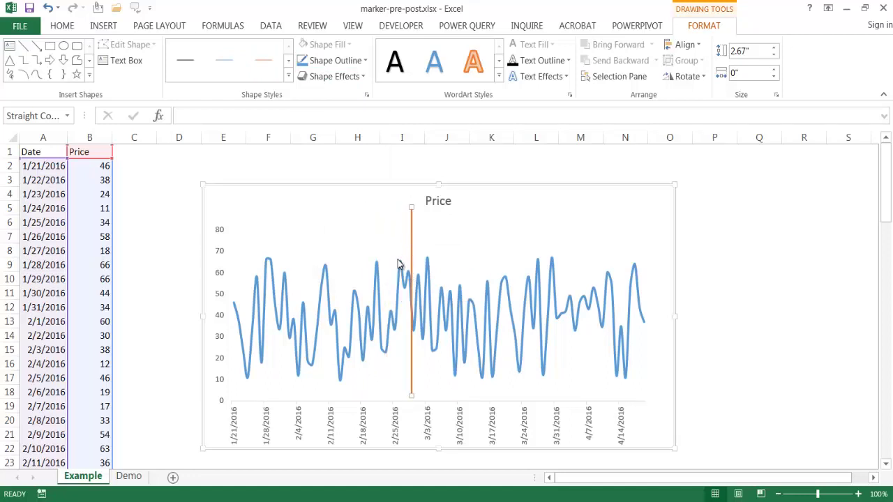
pyautogui.click(402, 268)
pyautogui.click(401, 262)
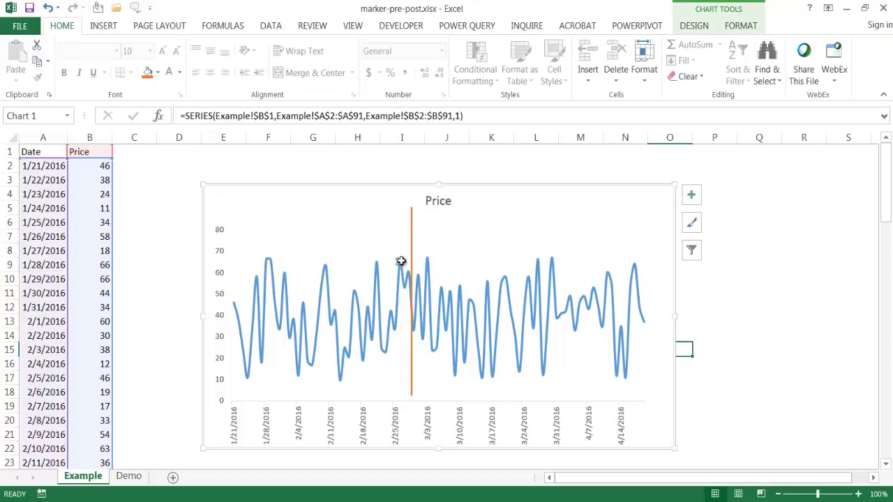
pyautogui.moveTo(402, 285)
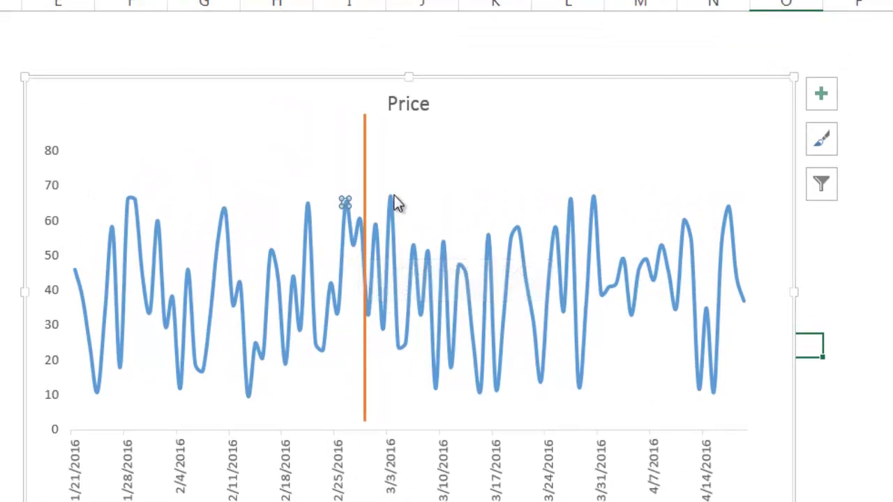
pyautogui.moveTo(393, 204)
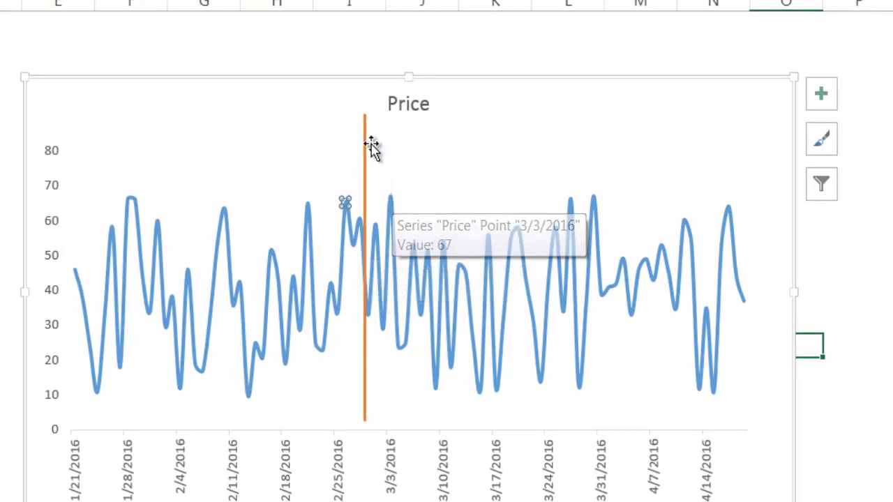
pyautogui.moveTo(363, 143); pyautogui.dragTo(389, 145)
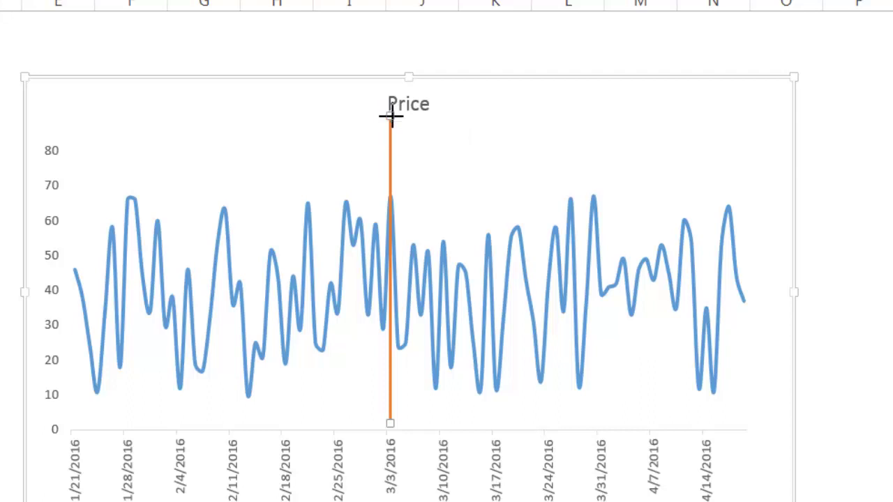
# Adjust the orange line's ends so it runs from just above the 80 mark down to the date axis, and deselect it.
pyautogui.click(386, 307)
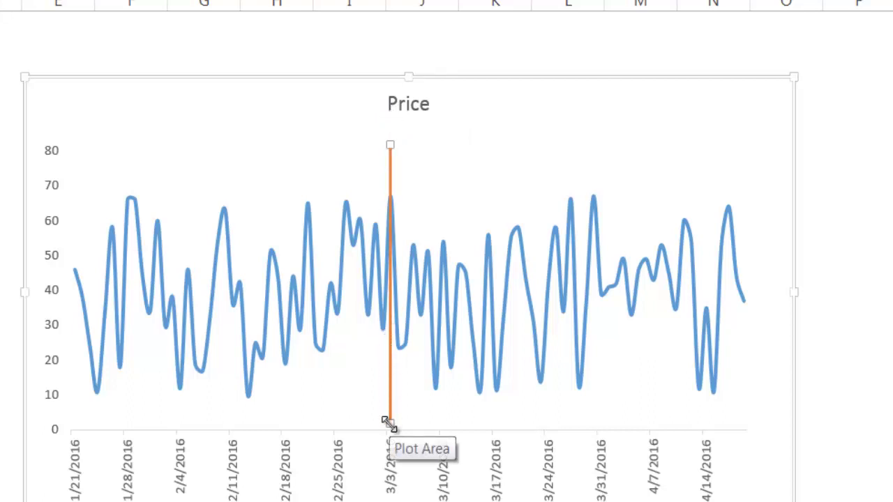
pyautogui.moveTo(392, 427); pyautogui.dragTo(390, 430)
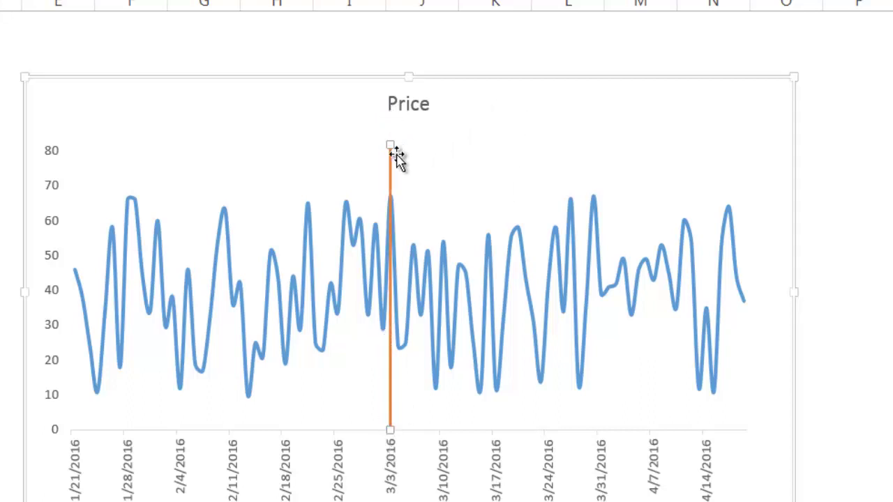
pyautogui.click(481, 168)
pyautogui.press('Escape')
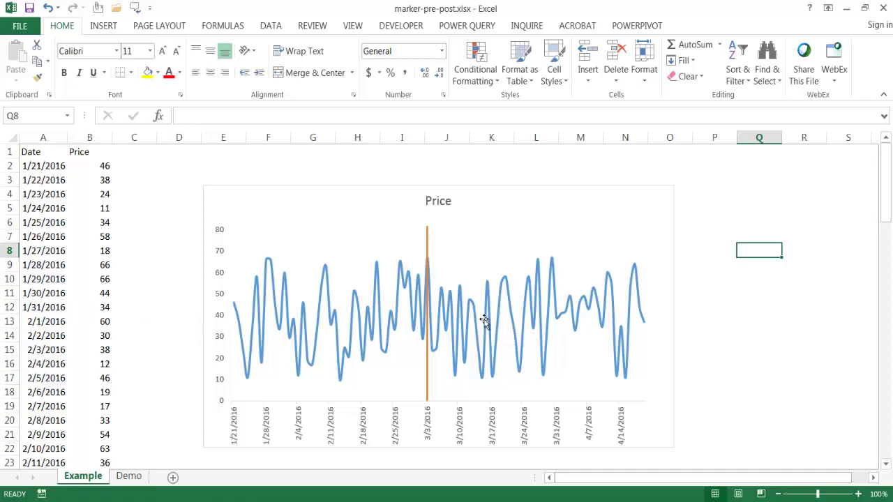
# Extend the date series in column A through 5/18/2016 in cell A120.
pyautogui.scroll(-20, 97, 335)
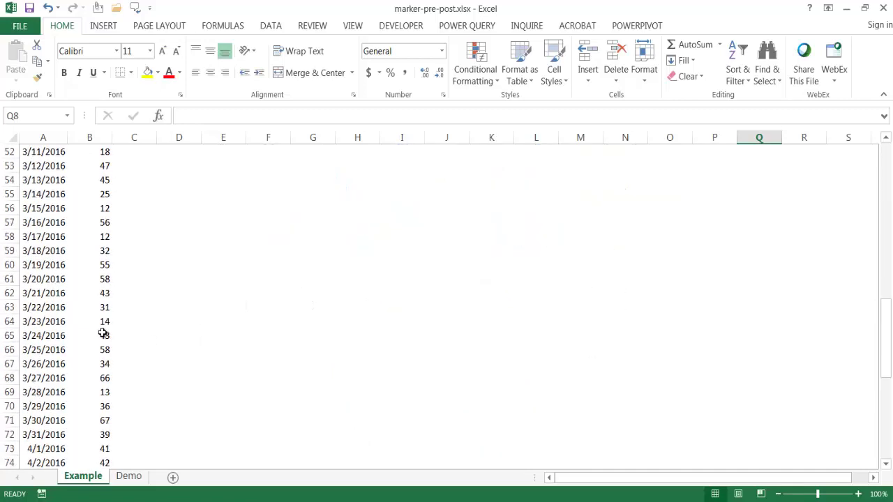
pyautogui.scroll(-4, 96, 335)
pyautogui.moveTo(46, 224); pyautogui.dragTo(70, 425)
pyautogui.scroll(8, 135, 293)
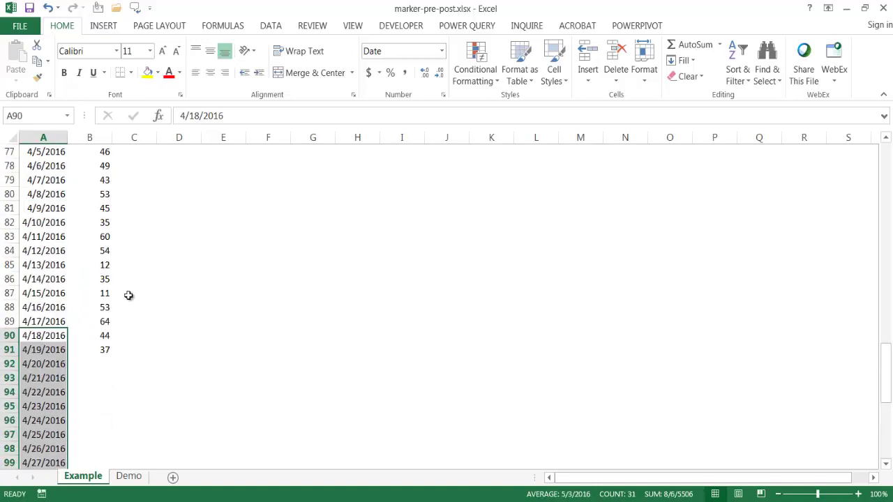
# Fill the price cells B92:B120 with the formula =RANDBETWEEN(10,80).
pyautogui.moveTo(96, 358); pyautogui.dragTo(95, 444)
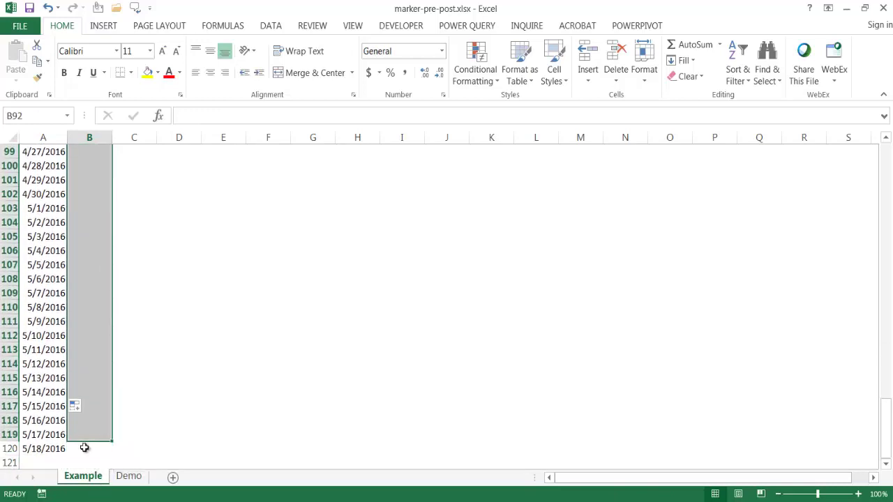
pyautogui.scroll(4, 115, 223)
pyautogui.moveTo(110, 223); pyautogui.dragTo(100, 447)
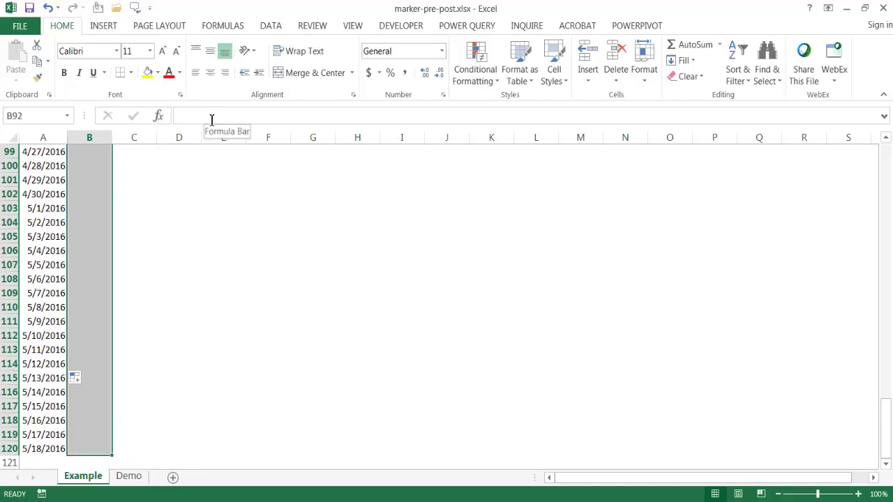
pyautogui.write('=randb')
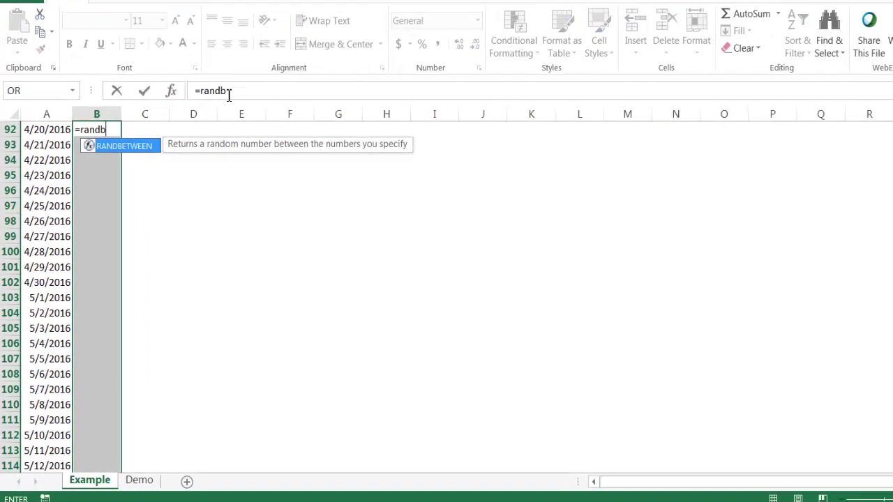
pyautogui.press('Tab')
pyautogui.write('10,')
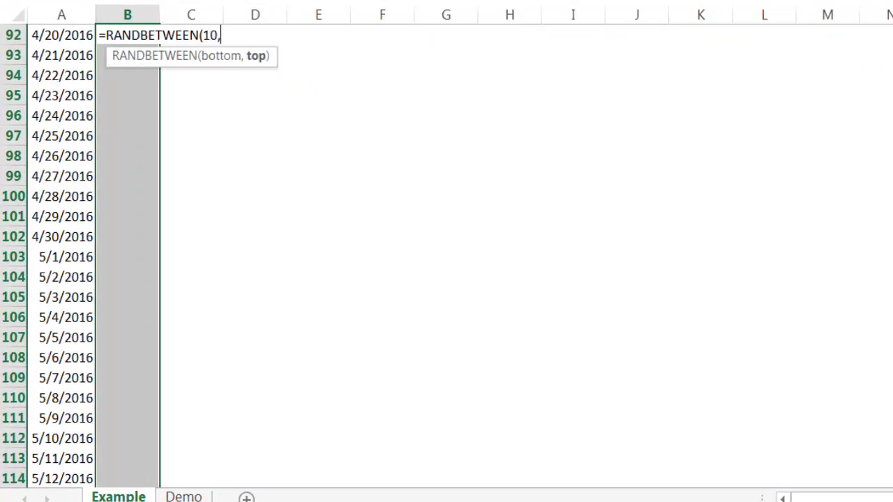
pyautogui.write('80)')
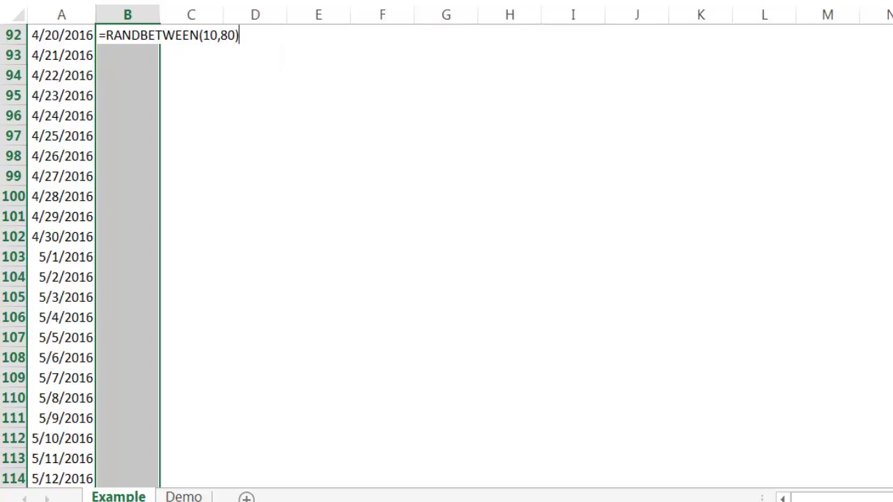
pyautogui.hotkey('ctrl', 'Return')
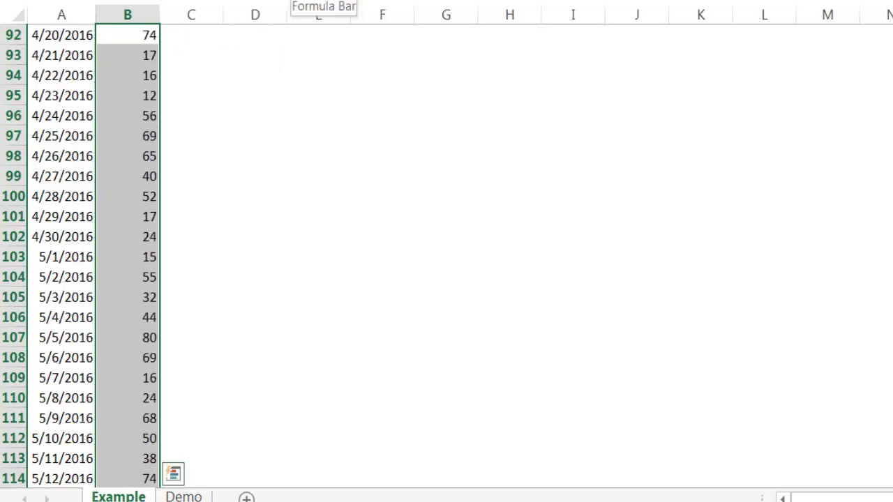
# Extend the Price chart's source data range through row 120 to include the added dates and prices.
pyautogui.scroll(11, 145, 125)
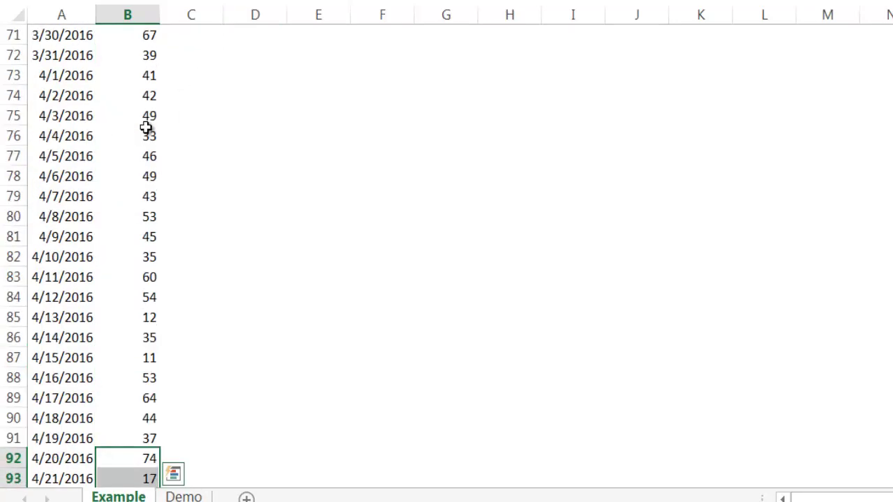
pyautogui.scroll(19, 145, 126)
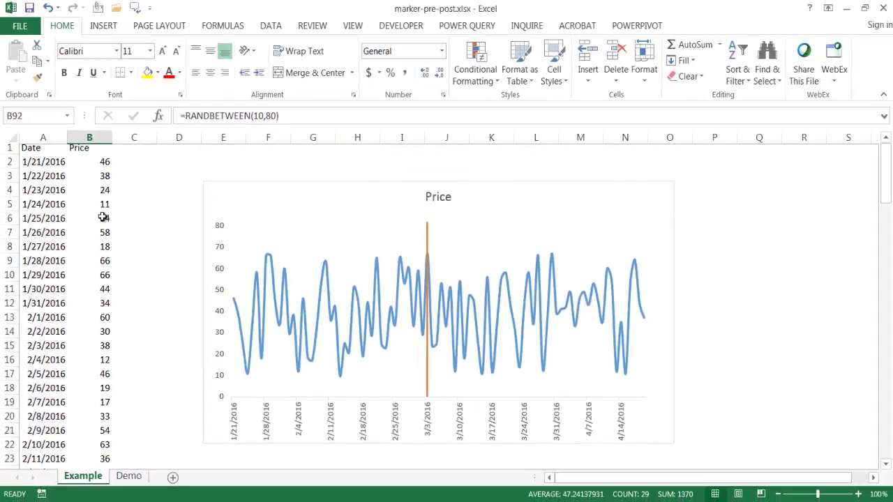
pyautogui.click(585, 361)
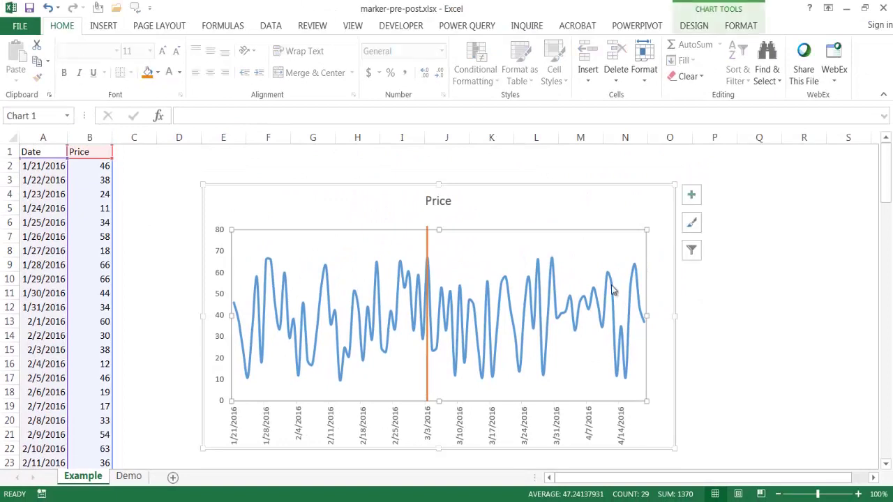
pyautogui.moveTo(68, 216); pyautogui.dragTo(68, 216)
pyautogui.moveTo(887, 172); pyautogui.dragTo(892, 410)
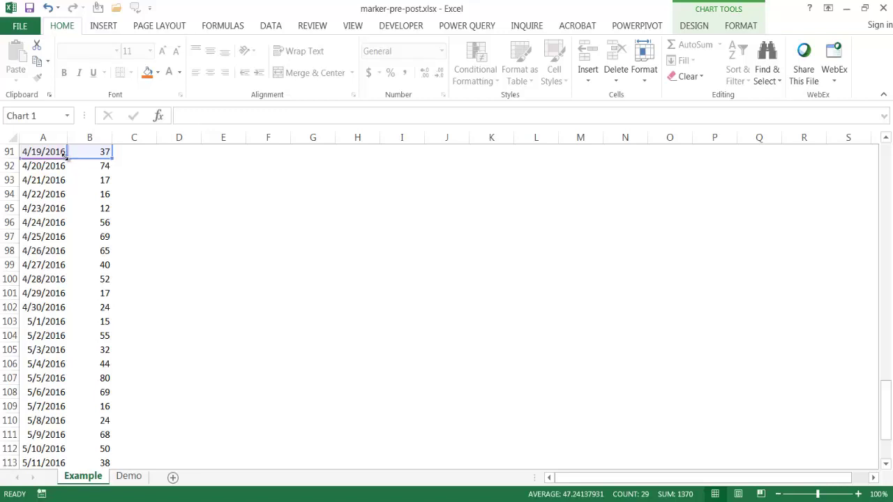
pyautogui.moveTo(70, 194); pyautogui.dragTo(70, 224)
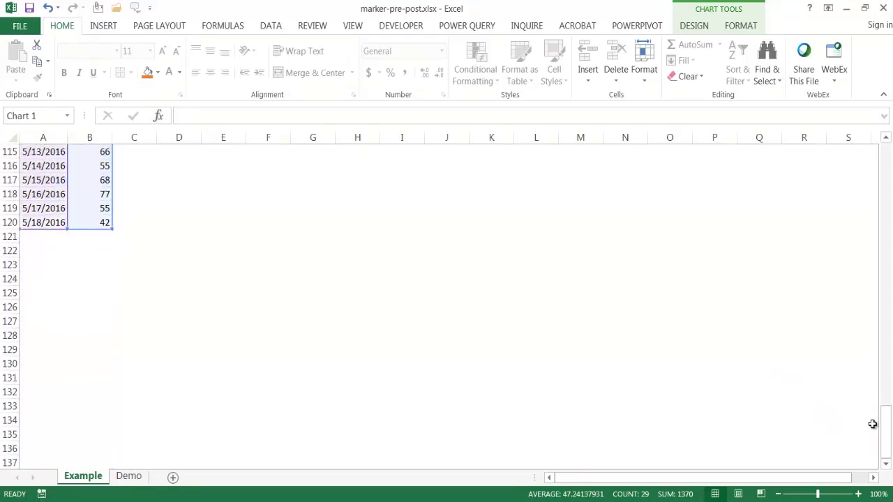
# Reposition the orange line on the 3/3/2016 point of the extended Price chart.
pyautogui.moveTo(889, 431); pyautogui.dragTo(886, 148)
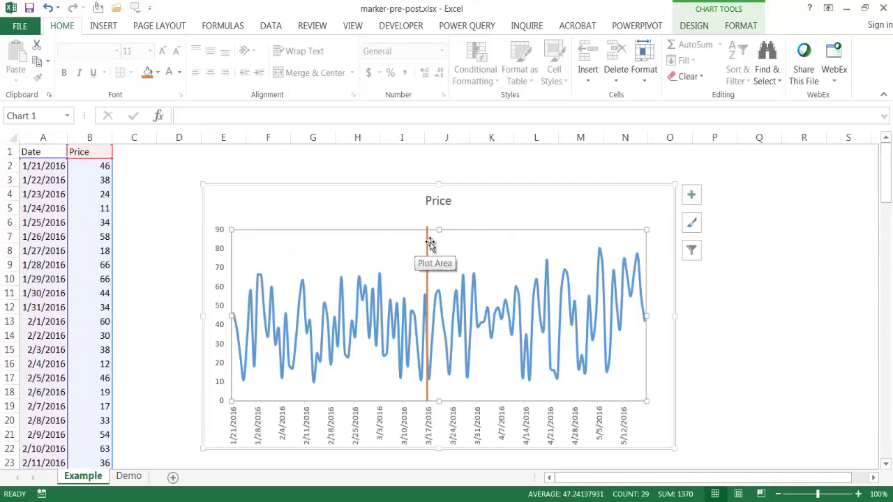
pyautogui.moveTo(381, 277)
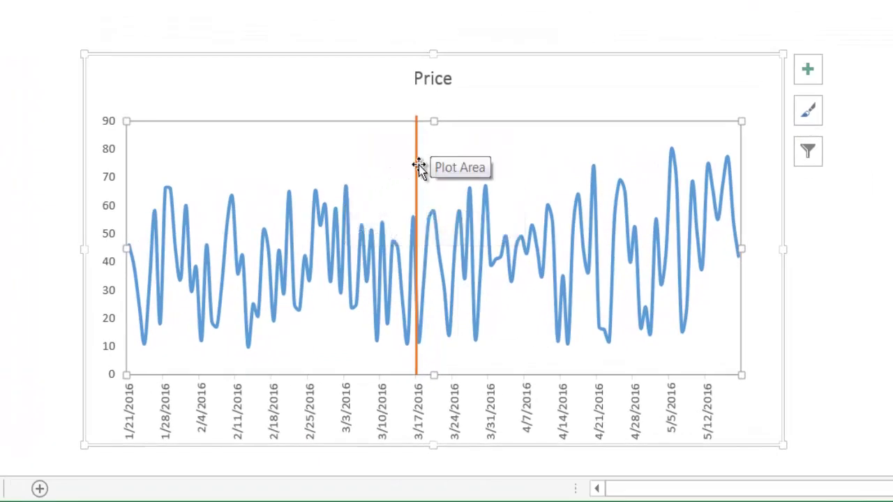
pyautogui.moveTo(504, 244)
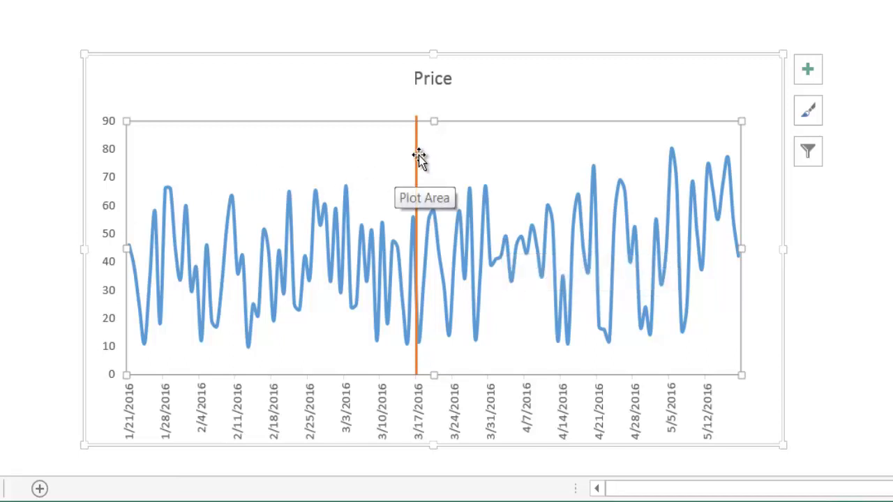
pyautogui.moveTo(416, 164); pyautogui.dragTo(347, 160)
pyautogui.moveTo(346, 190)
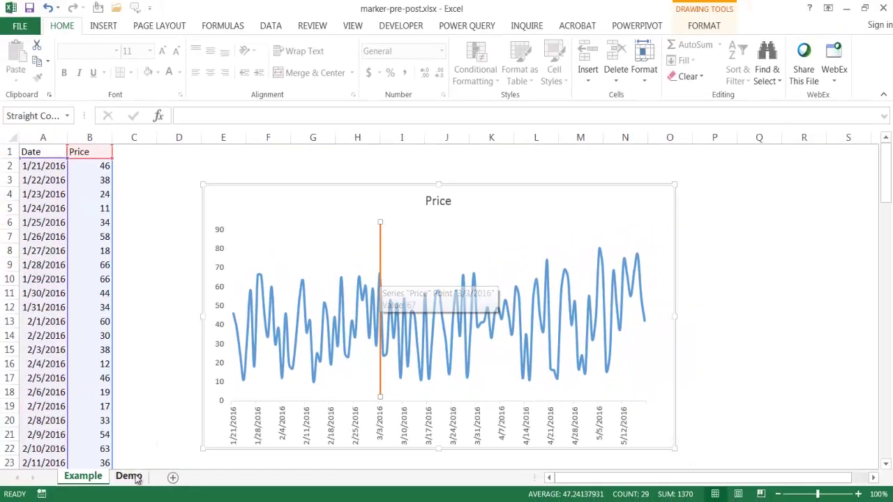
# On the Demo sheet, insert a Scatter with Smooth Lines and Markers chart from the Date and Price data.
pyautogui.click(133, 477)
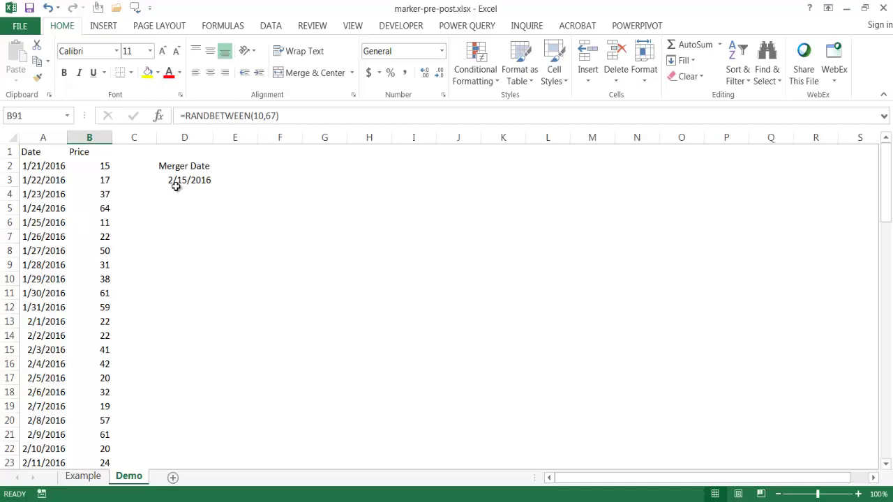
pyautogui.click(61, 254)
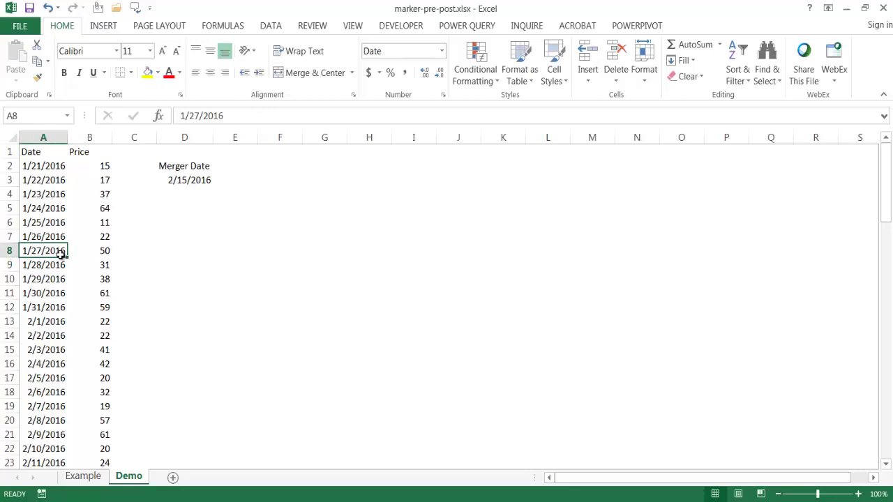
pyautogui.click(106, 28)
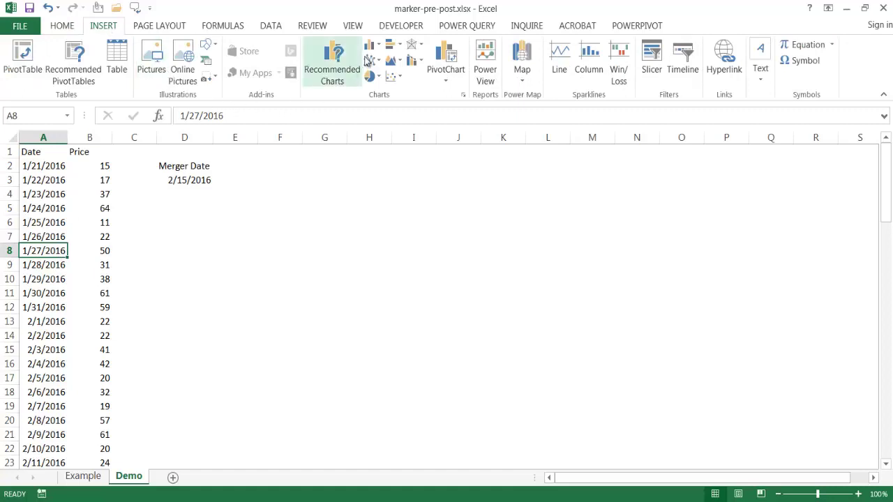
pyautogui.click(395, 78)
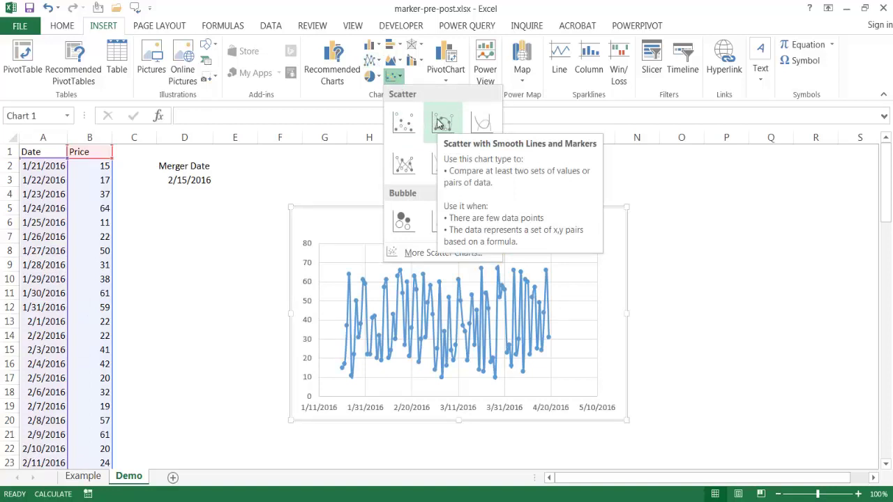
pyautogui.click(438, 123)
# Widen the Price scatter chart to span columns F to R and remove its horizontal and vertical gridlines.
pyautogui.moveTo(291, 314)
pyautogui.mouseDown()
pyautogui.moveTo(225, 314)
pyautogui.moveTo(278, 315)
pyautogui.mouseUp()
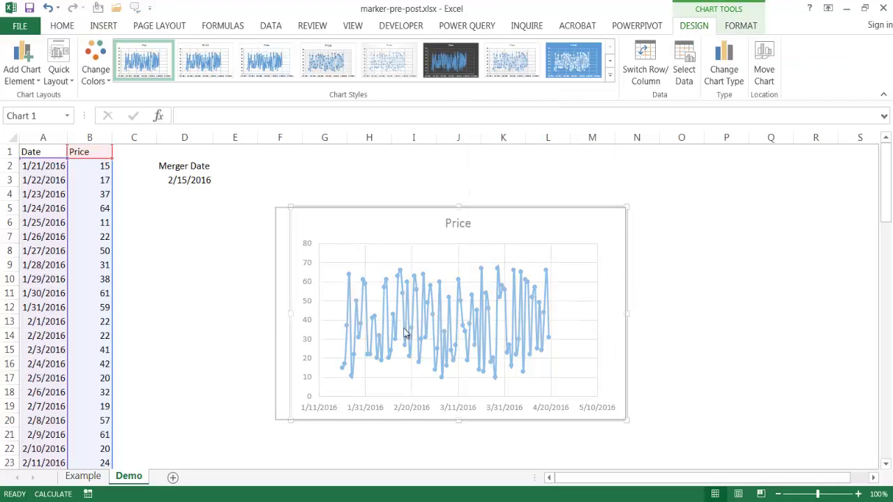
pyautogui.moveTo(628, 315); pyautogui.dragTo(831, 323)
pyautogui.click(784, 282)
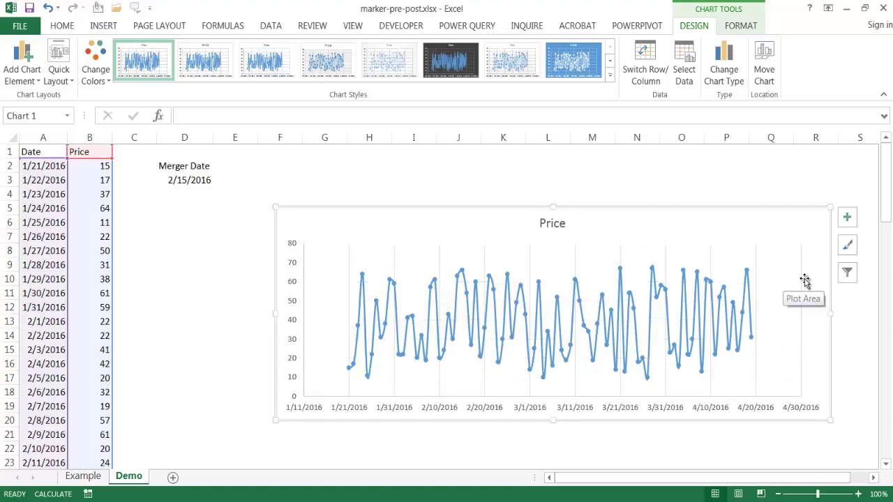
pyautogui.click(802, 286)
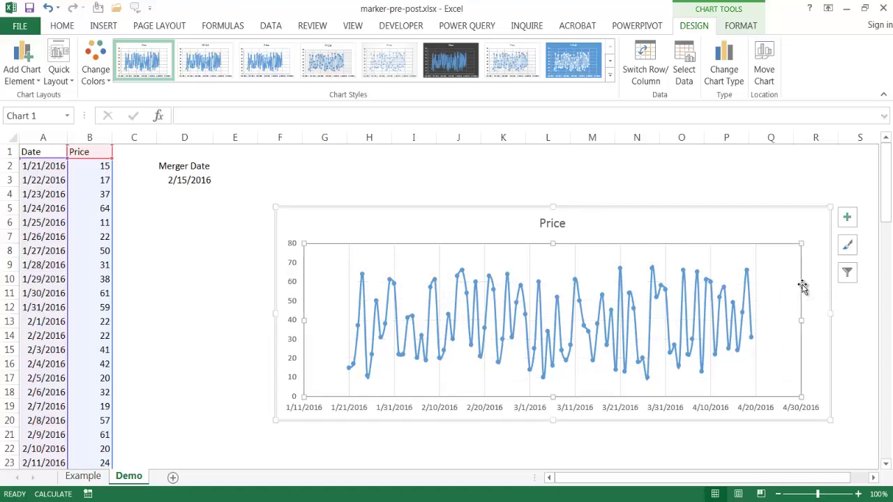
pyautogui.click(757, 270)
pyautogui.click(755, 266)
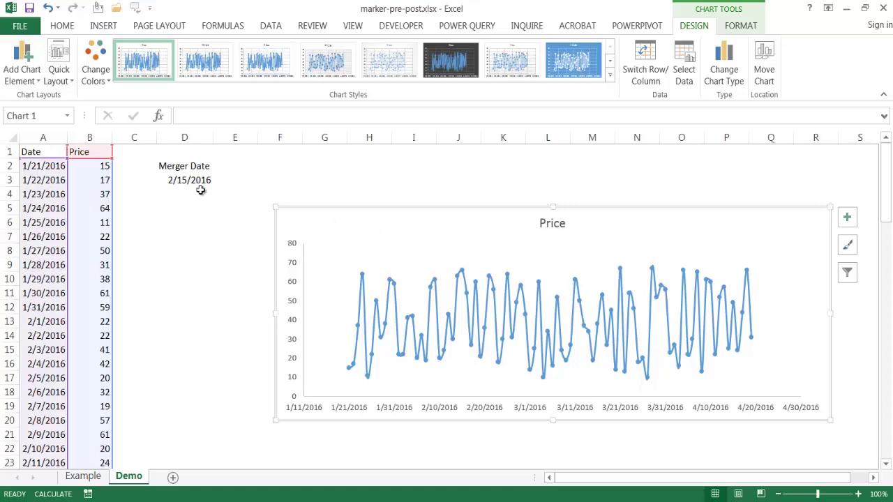
# Recalculate the sheet and enter 3/3/2016 as the merger date in both cells D3 and D4.
pyautogui.press('Escape')
pyautogui.press('F9')
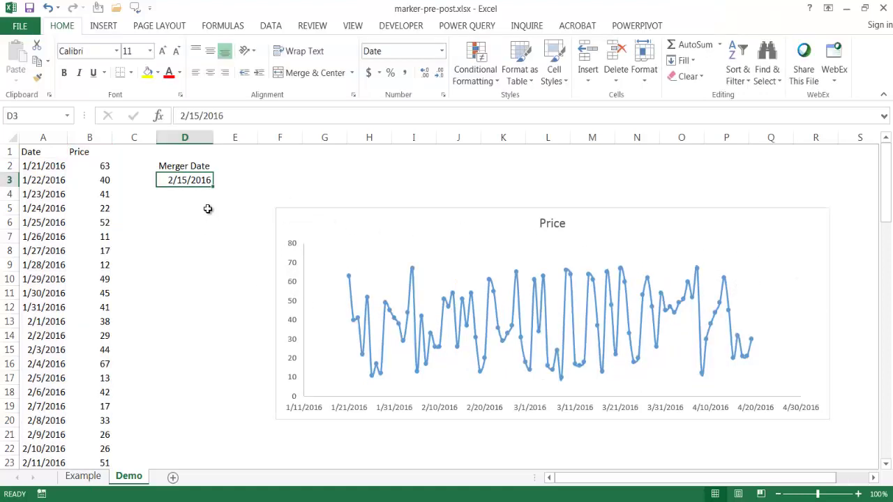
pyautogui.write('3')
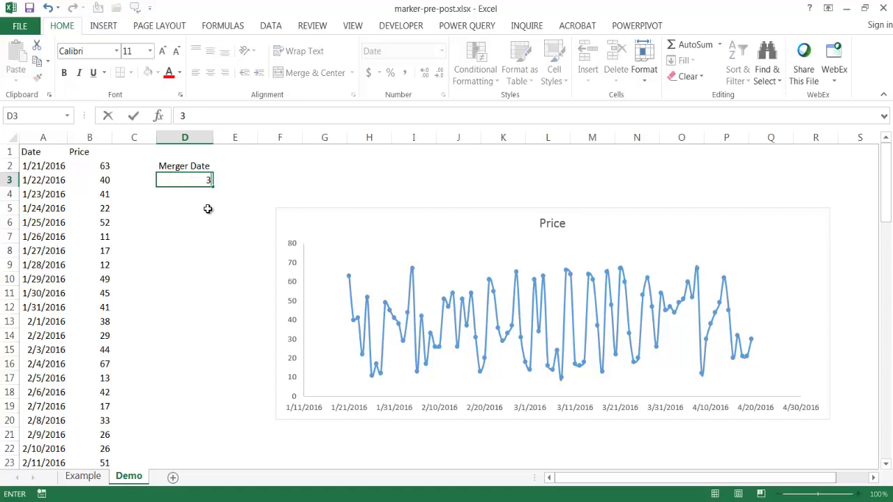
pyautogui.write('/3')
pyautogui.press('Tab')
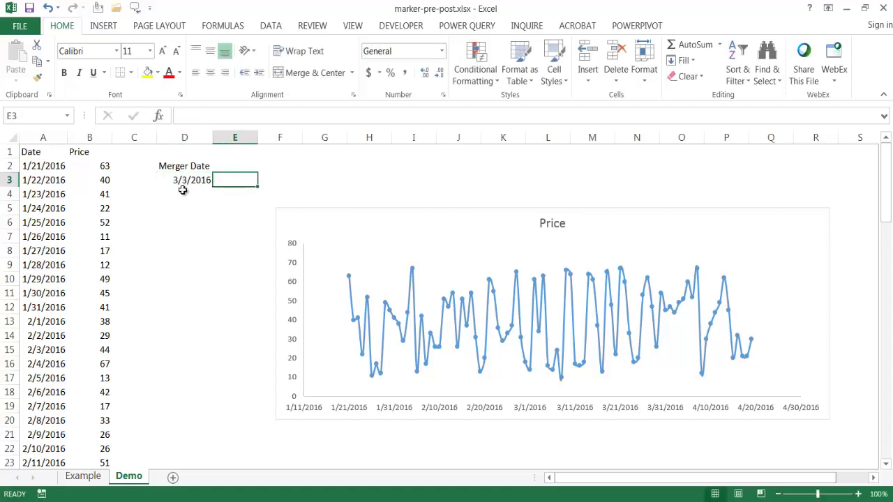
pyautogui.click(184, 194)
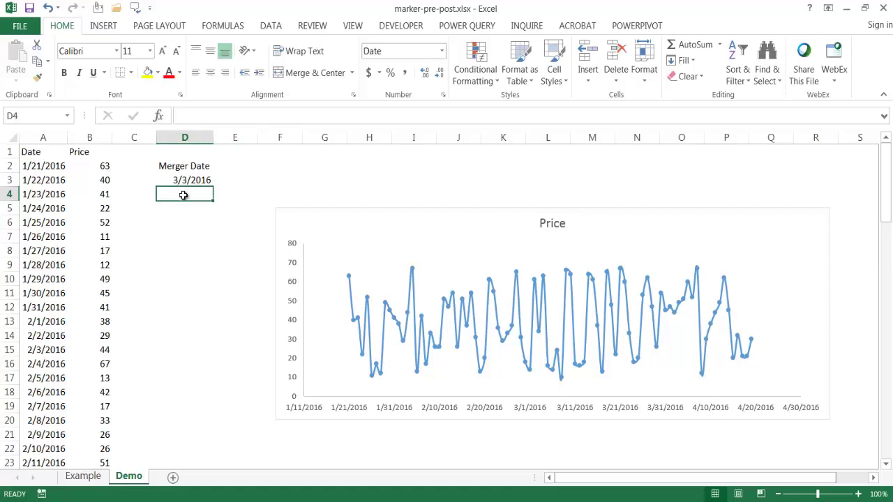
pyautogui.write('3/3')
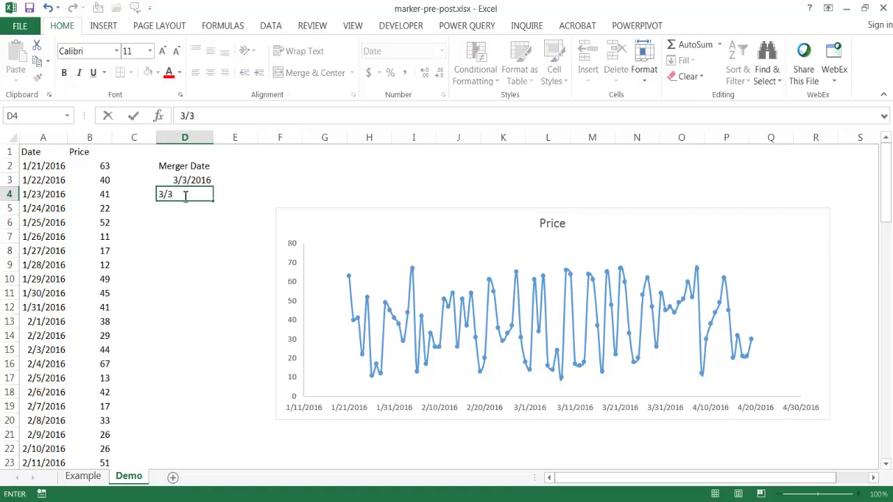
pyautogui.press('Tab')
# Enter 0 in cell E3 and the formula =MAX(B:B) in cell E4 beside the merger dates.
pyautogui.click(226, 179)
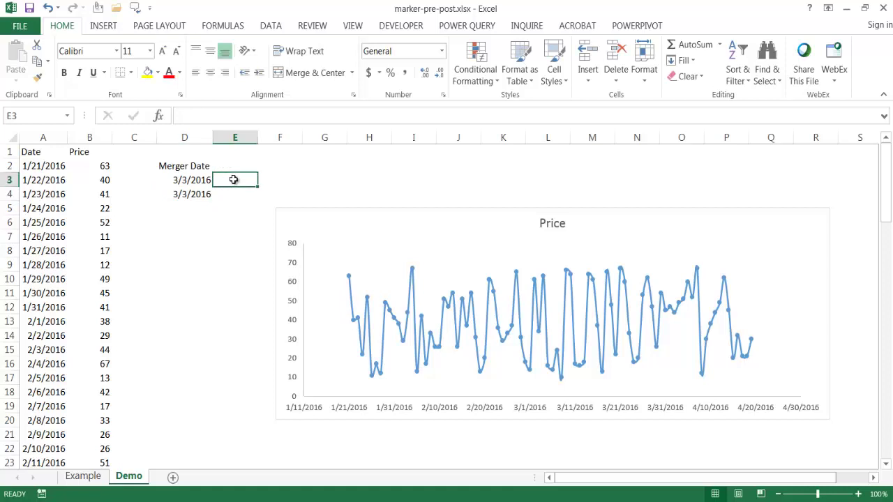
pyautogui.write('0')
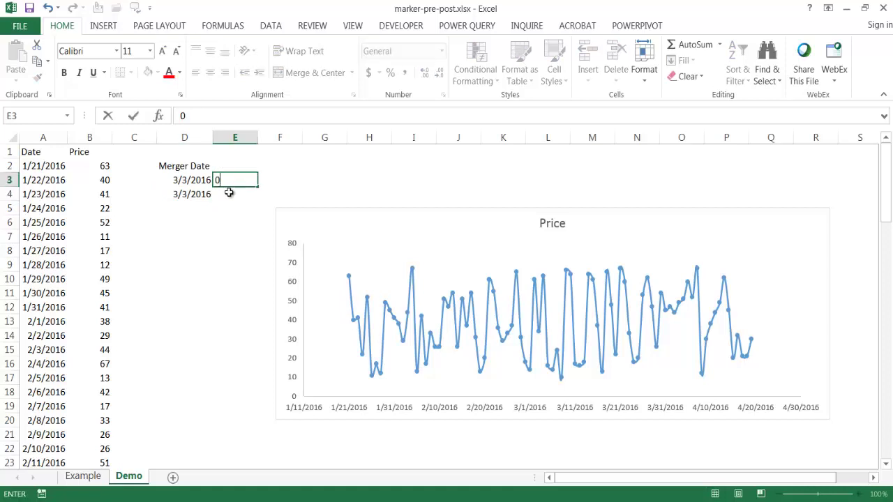
pyautogui.click(229, 194)
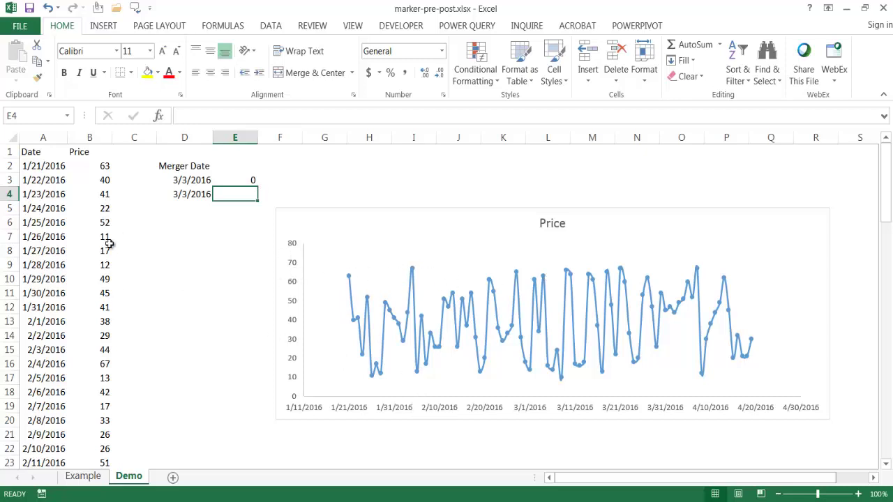
pyautogui.write('=max')
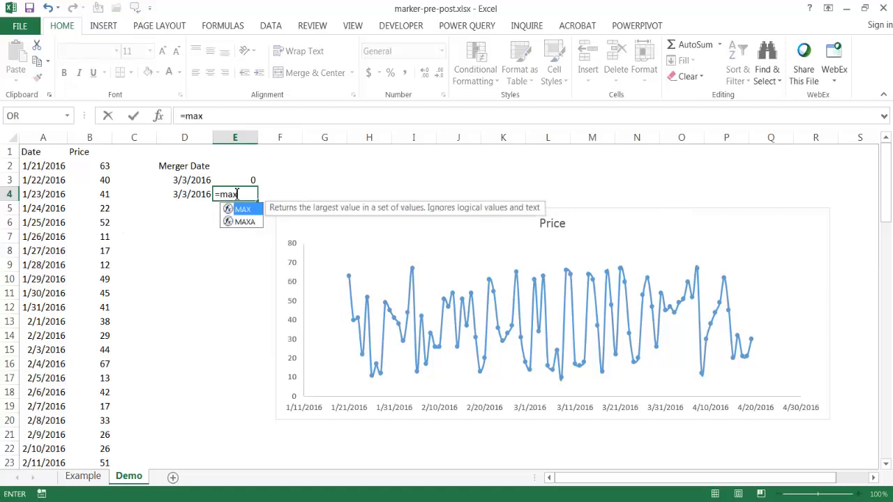
pyautogui.press('Tab')
pyautogui.click(105, 143)
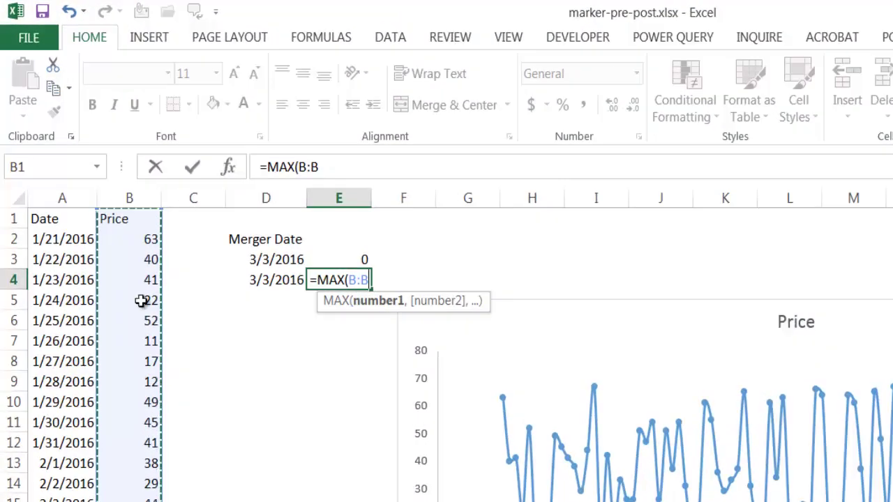
pyautogui.click(328, 167)
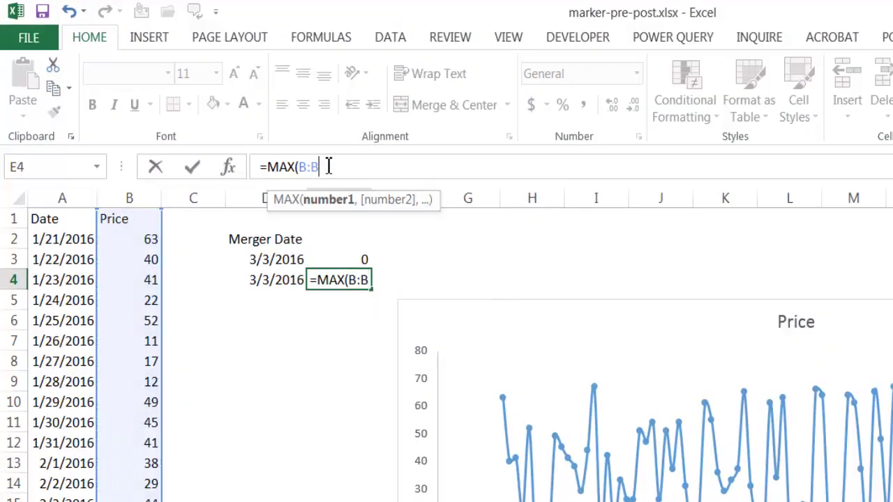
pyautogui.write(')')
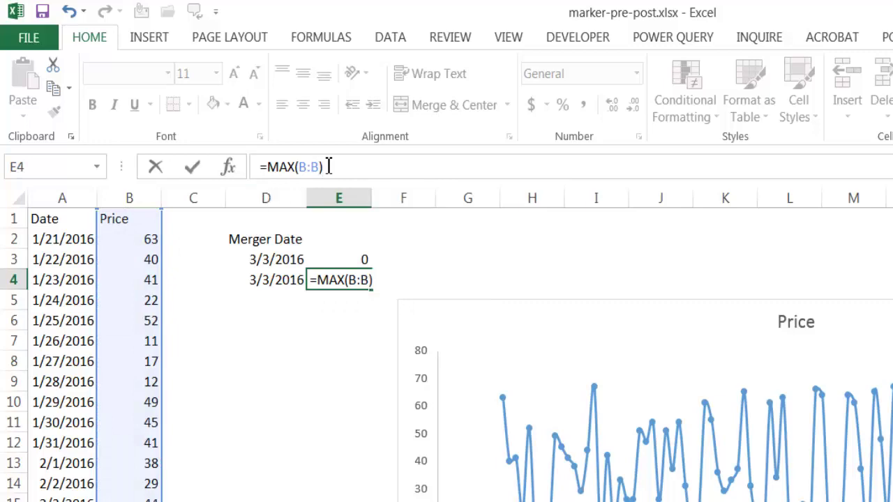
pyautogui.press('Return')
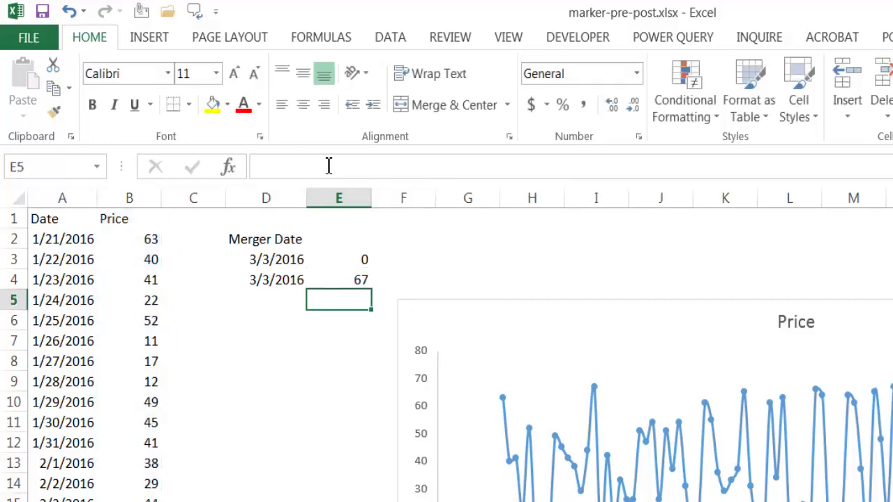
pyautogui.click(302, 242)
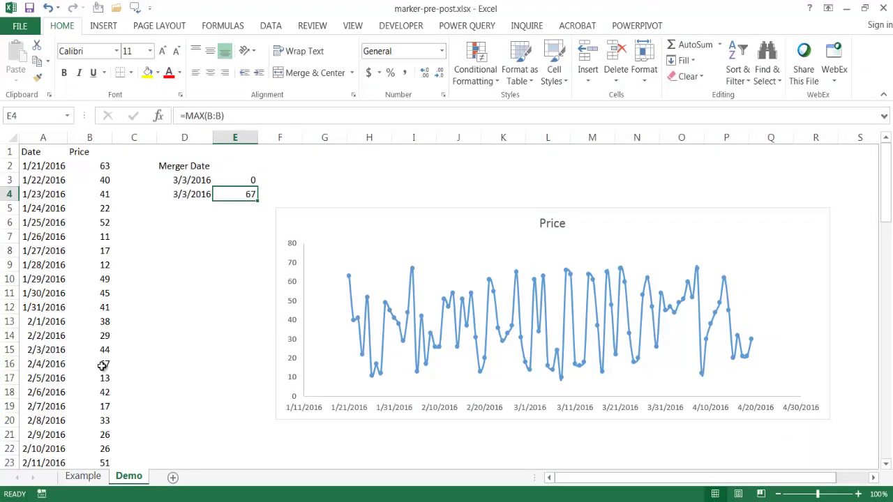
pyautogui.click(102, 365)
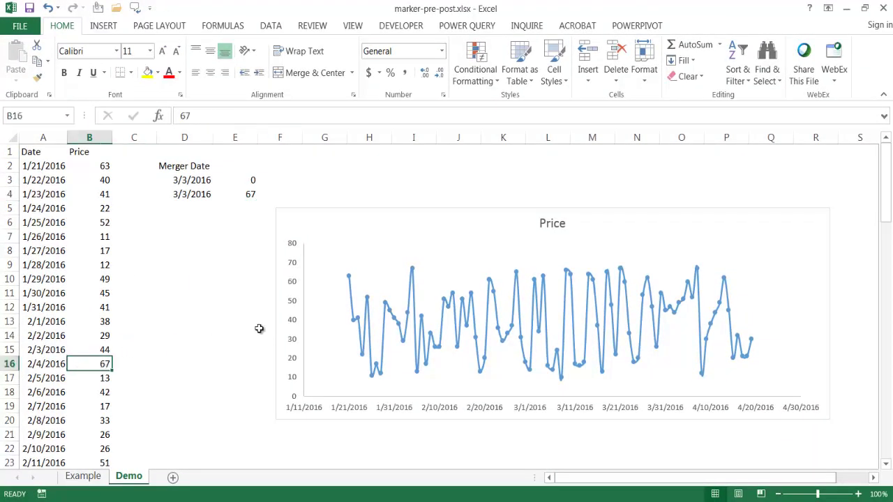
# Copy the merger date range D3:E4 and paste it into the Price chart as a new vertical line series.
pyautogui.moveTo(417, 275)
pyautogui.moveTo(185, 180); pyautogui.dragTo(232, 195)
pyautogui.hotkey('ctrl', 'c')
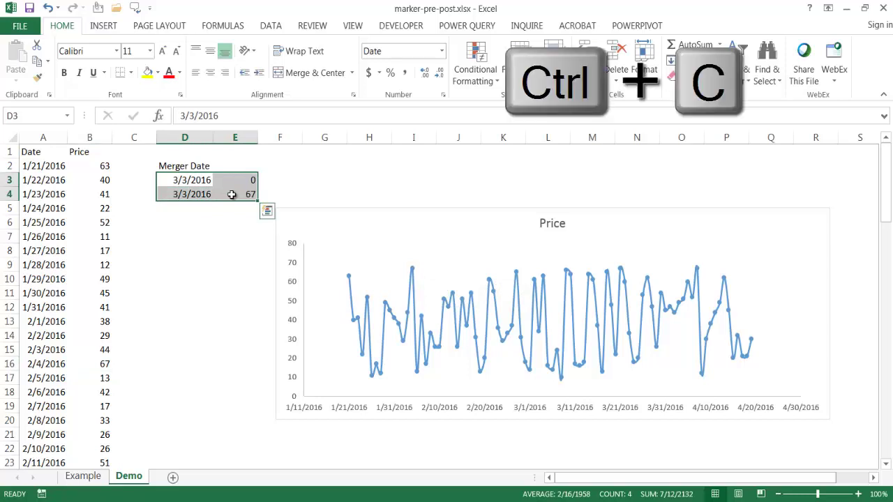
pyautogui.click(454, 271)
pyautogui.hotkey('ctrl', 'v')
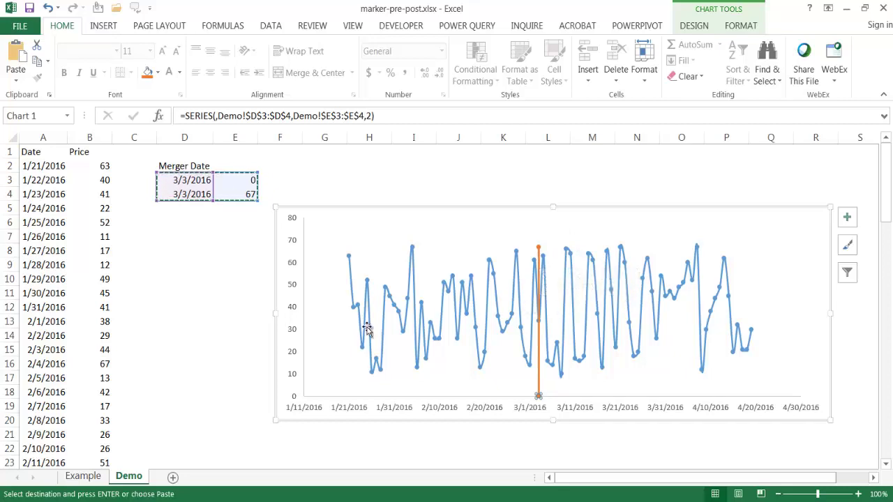
pyautogui.click(80, 263)
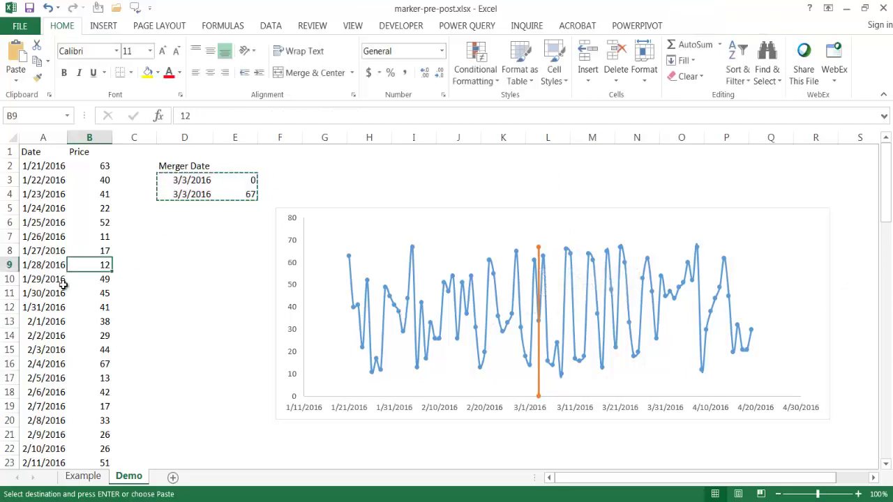
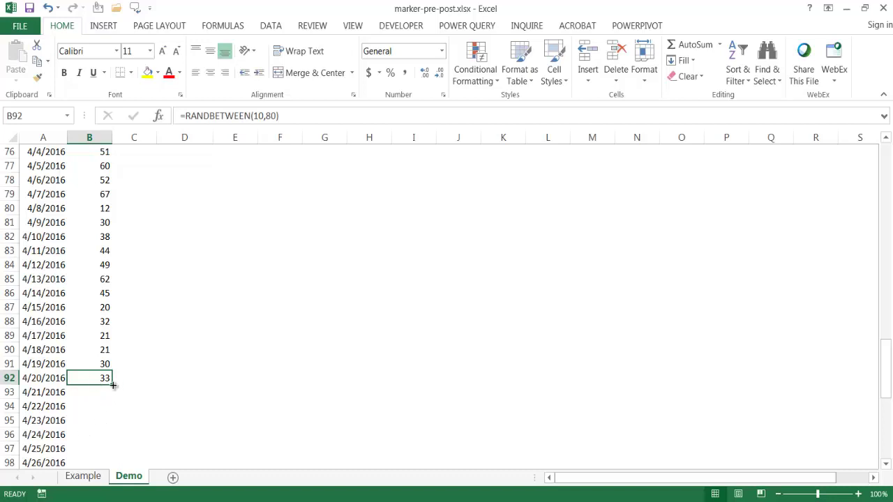
# Fill the formula =RANDBETWEEN(10,80) from cell B92 down through B121.
pyautogui.doubleClick(112, 384)
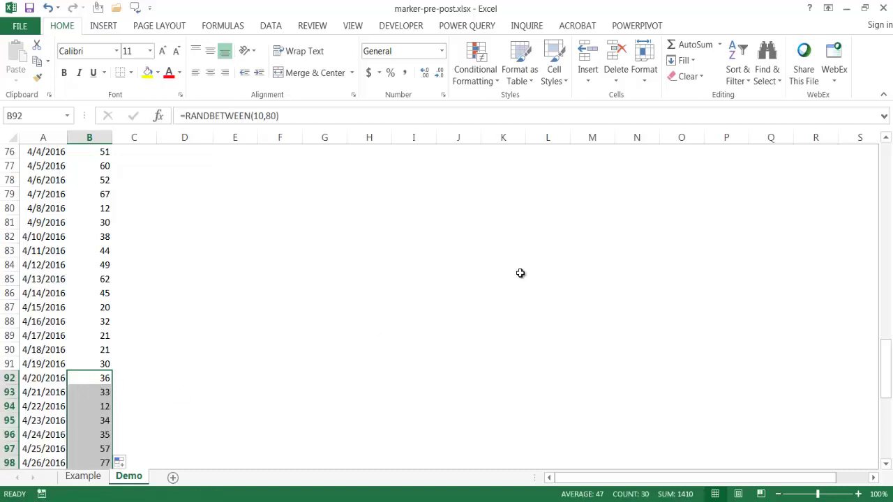
pyautogui.scroll(20, 555, 295)
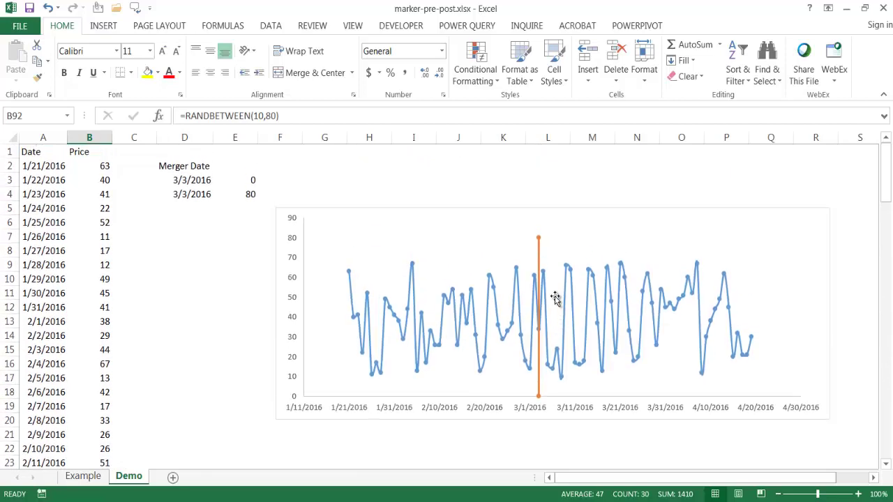
# Extend the chart's price series date range to A2:A121 to include the added dates.
pyautogui.click(324, 180)
pyautogui.click(338, 250)
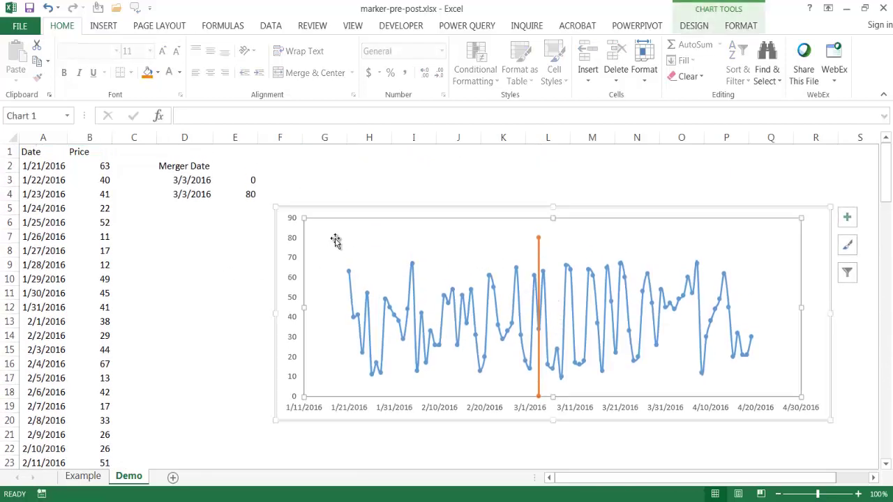
pyautogui.click(448, 214)
pyautogui.click(413, 302)
pyautogui.click(293, 216)
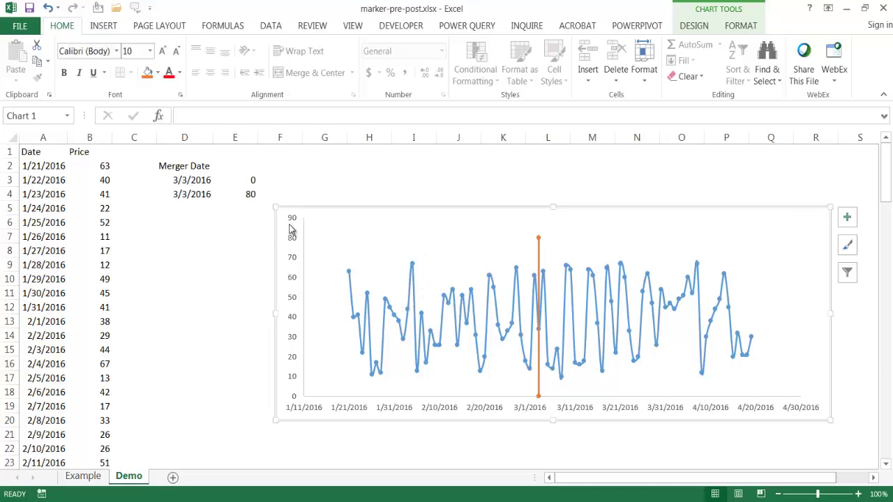
pyautogui.click(353, 291)
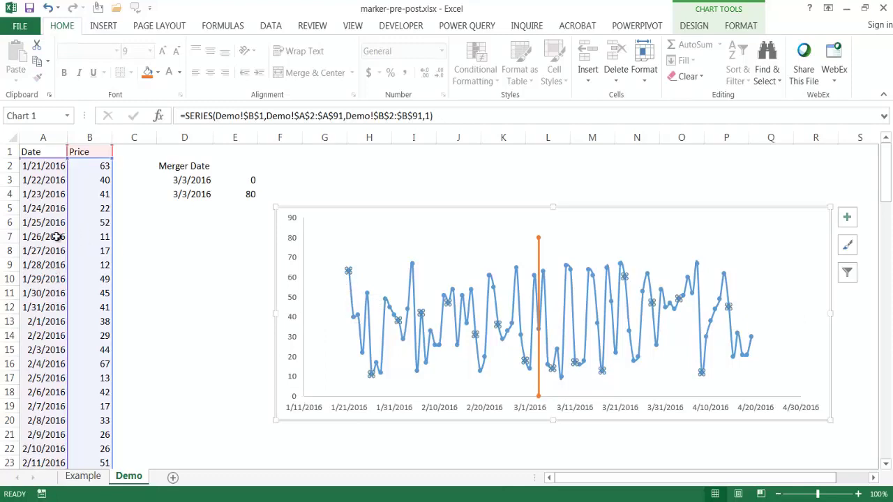
pyautogui.scroll(-19, 56, 238)
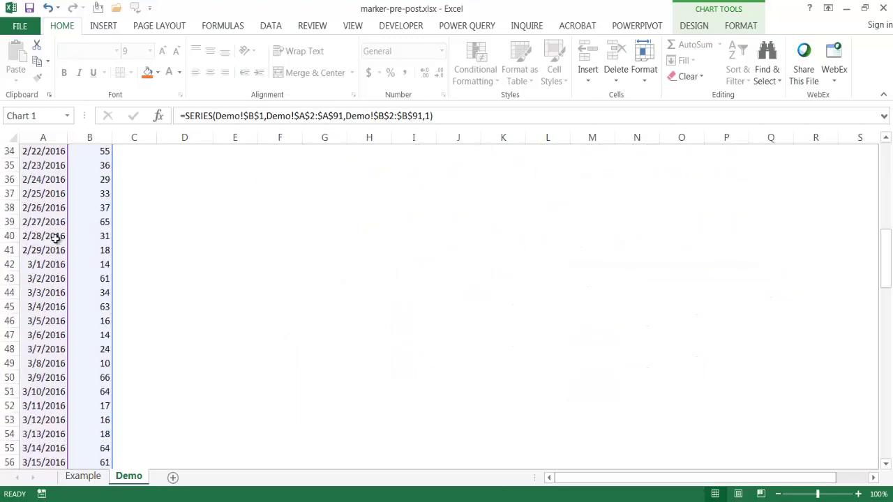
pyautogui.scroll(-10, 56, 238)
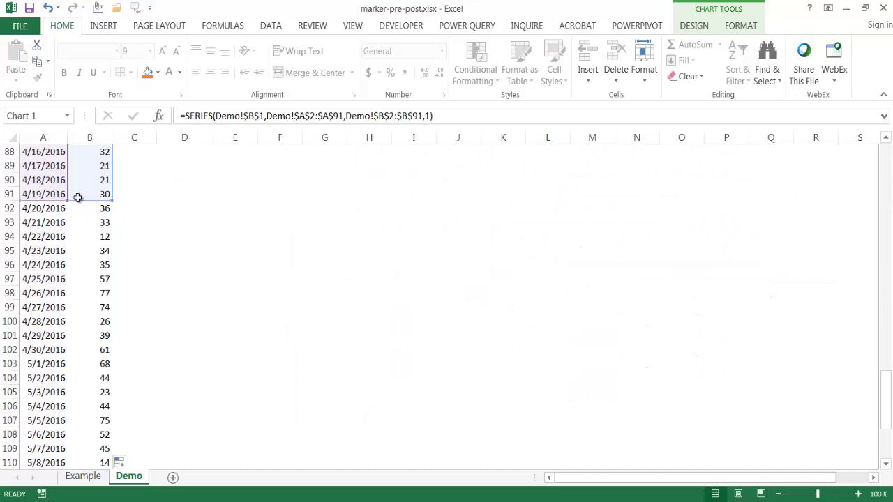
pyautogui.moveTo(67, 201); pyautogui.dragTo(25, 444)
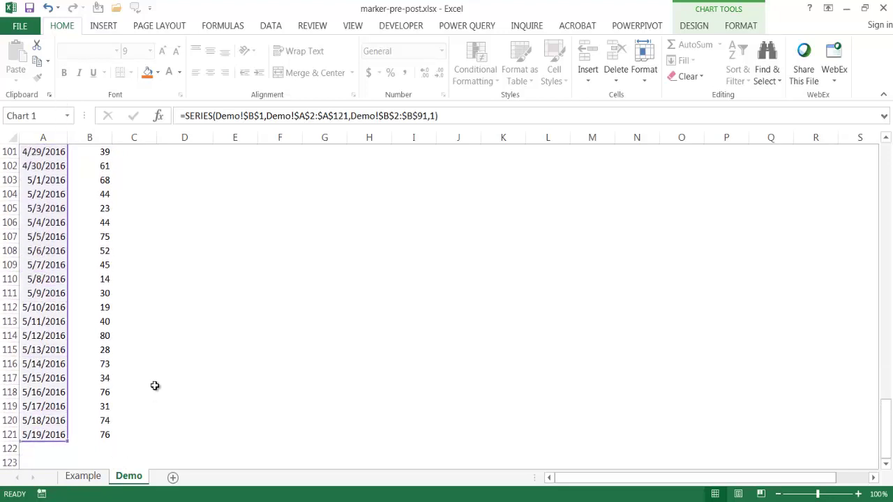
# Extend the chart's price series value range to B2:B121 to match the added dates.
pyautogui.scroll(9, 155, 386)
pyautogui.scroll(-2, 119, 391)
pyautogui.moveTo(110, 315); pyautogui.dragTo(116, 401)
pyautogui.moveTo(876, 432); pyautogui.dragTo(877, 173)
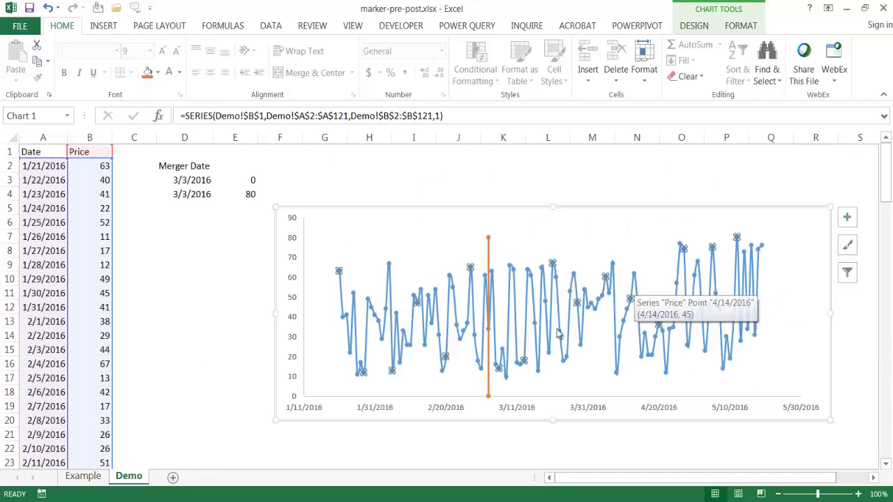
# Set the marker option to None for both end points of the vertical merger line.
pyautogui.moveTo(490, 334)
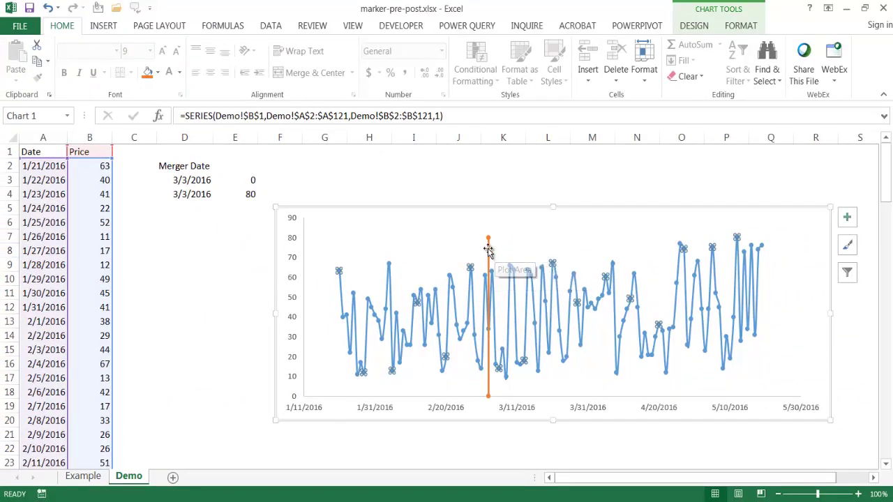
pyautogui.click(487, 244)
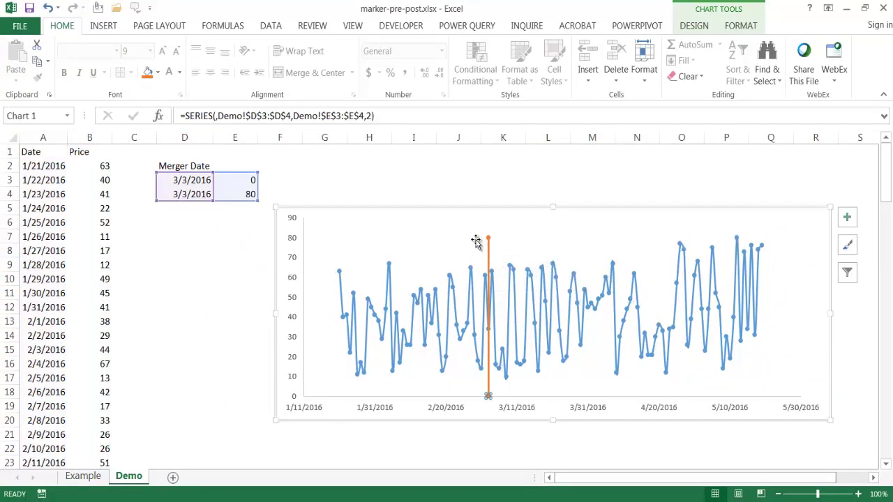
pyautogui.rightClick(488, 249)
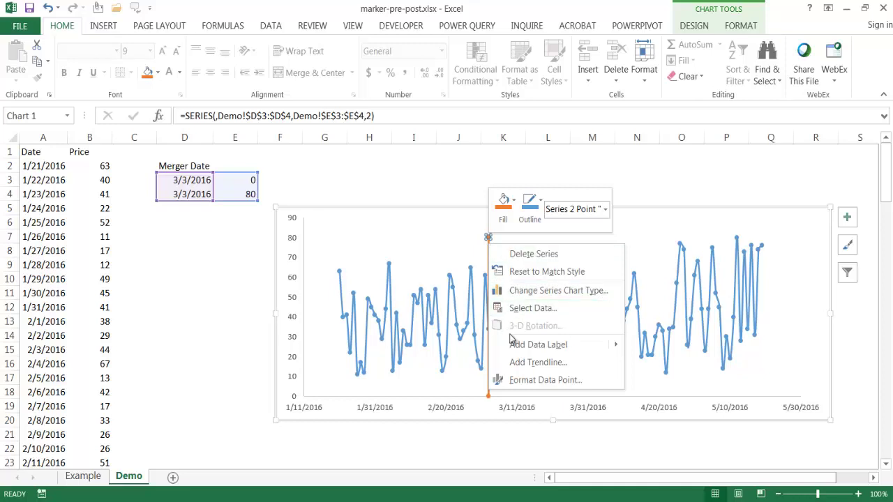
pyautogui.click(539, 380)
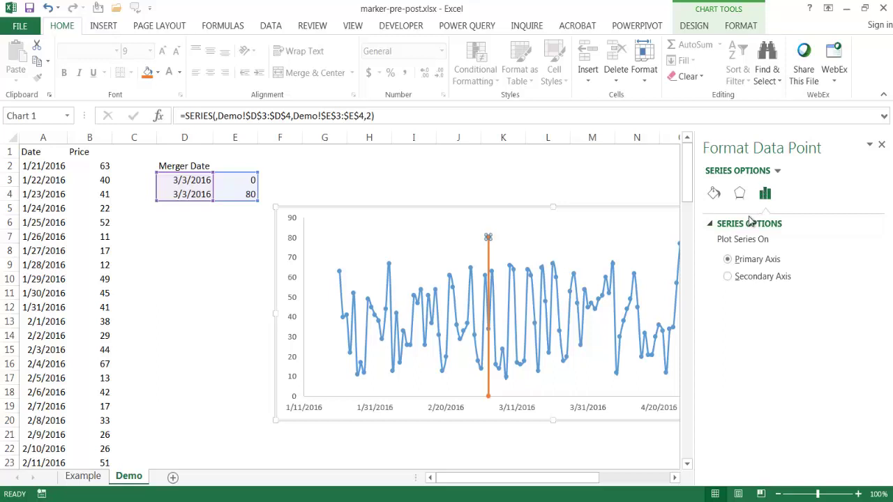
pyautogui.click(740, 195)
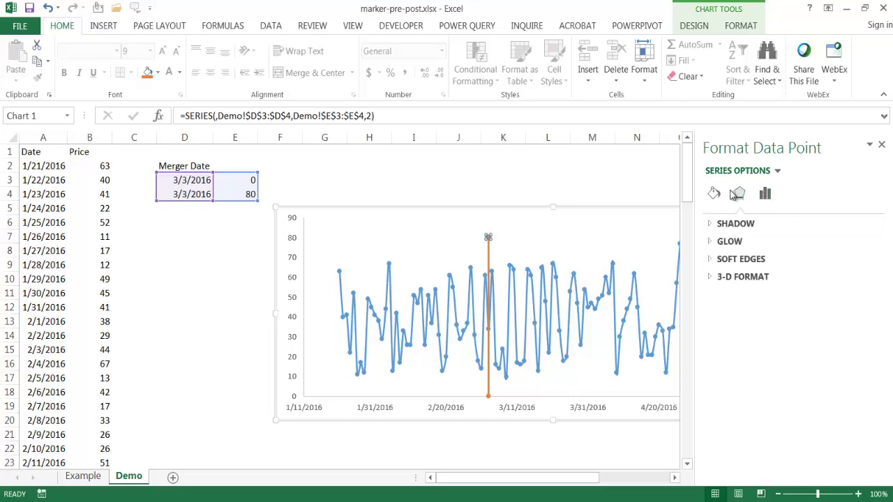
pyautogui.click(714, 195)
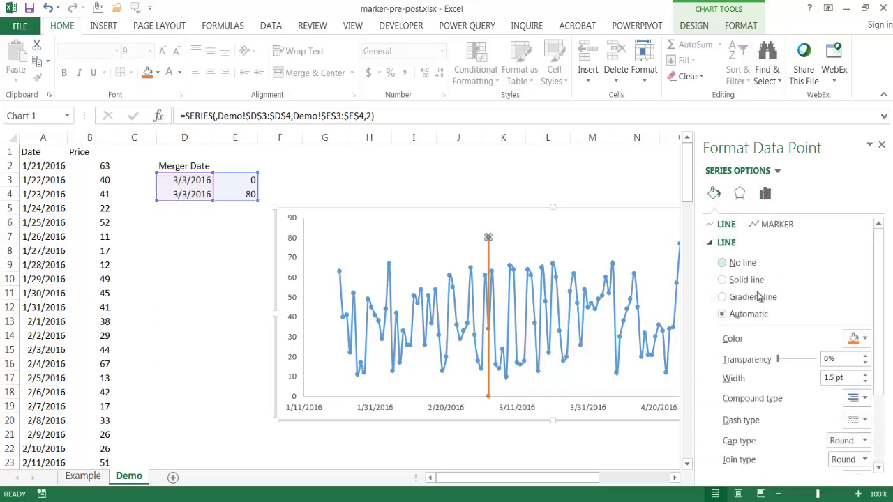
pyautogui.click(774, 226)
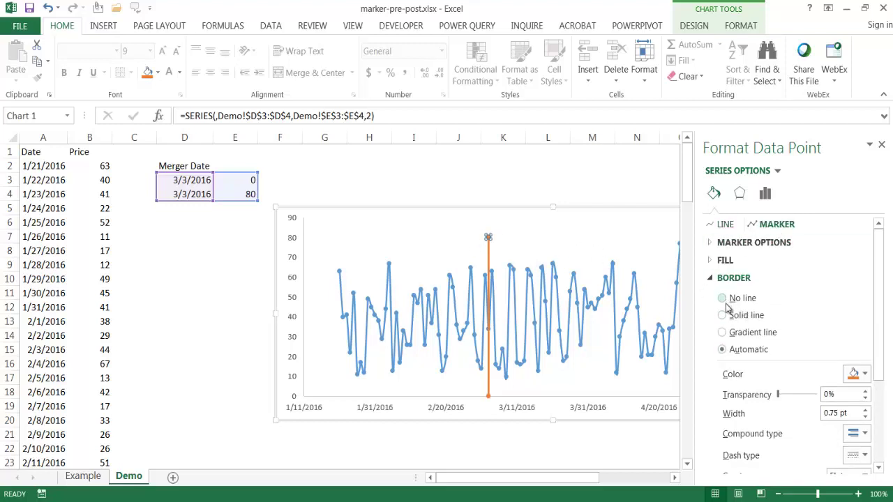
pyautogui.click(737, 243)
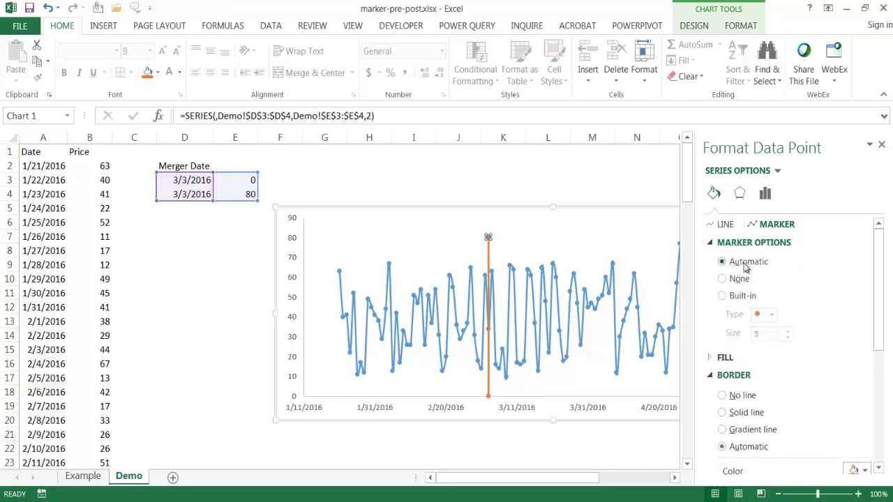
pyautogui.click(723, 279)
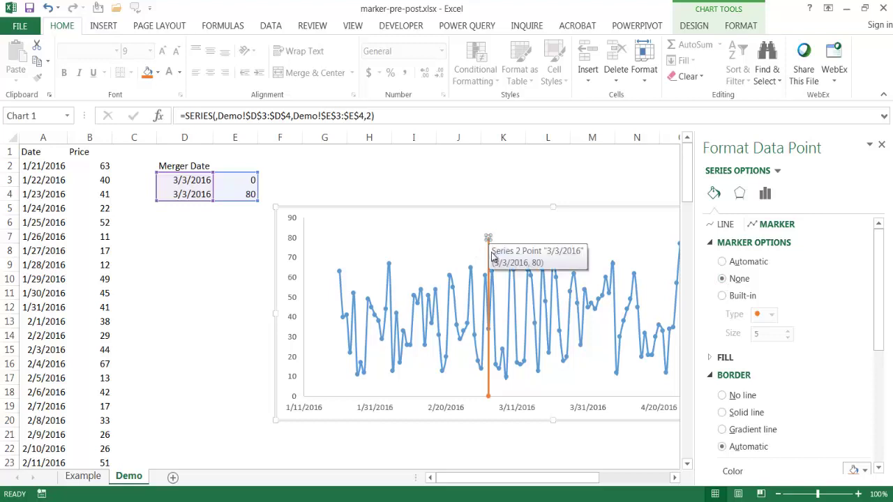
pyautogui.click(488, 396)
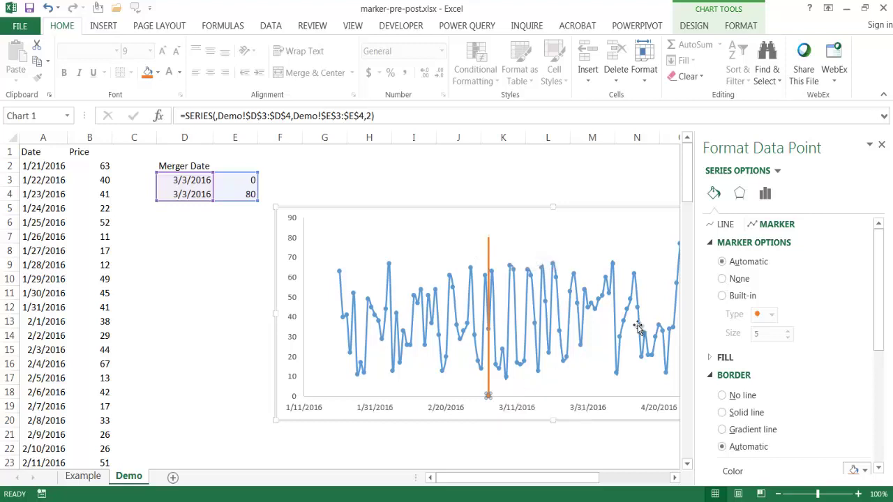
pyautogui.click(723, 279)
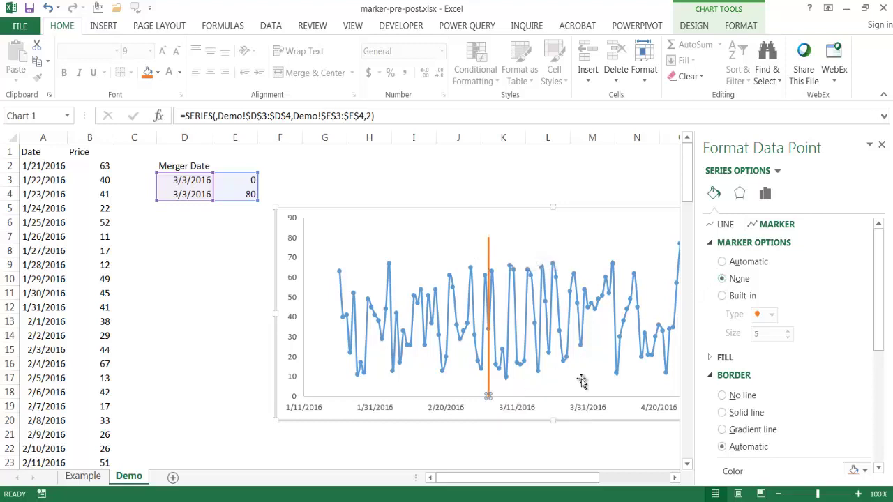
# Add a data label to the upper end point of the vertical merger line.
pyautogui.click(488, 241)
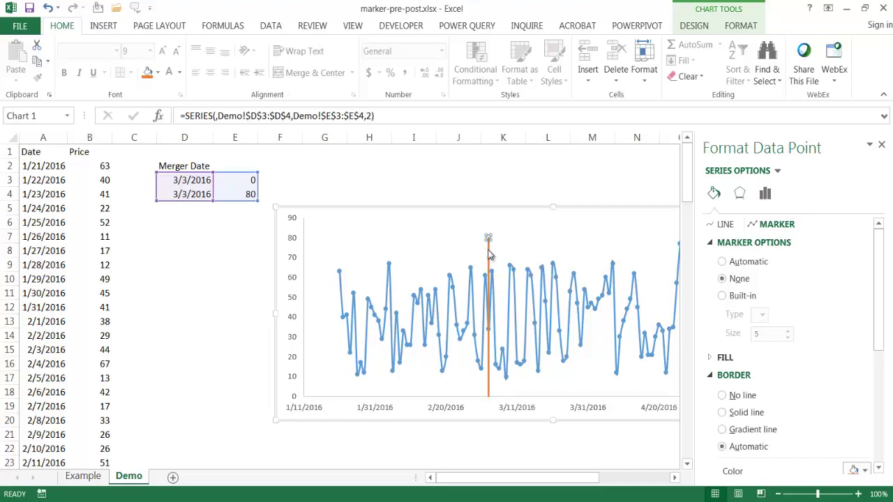
pyautogui.rightClick(491, 255)
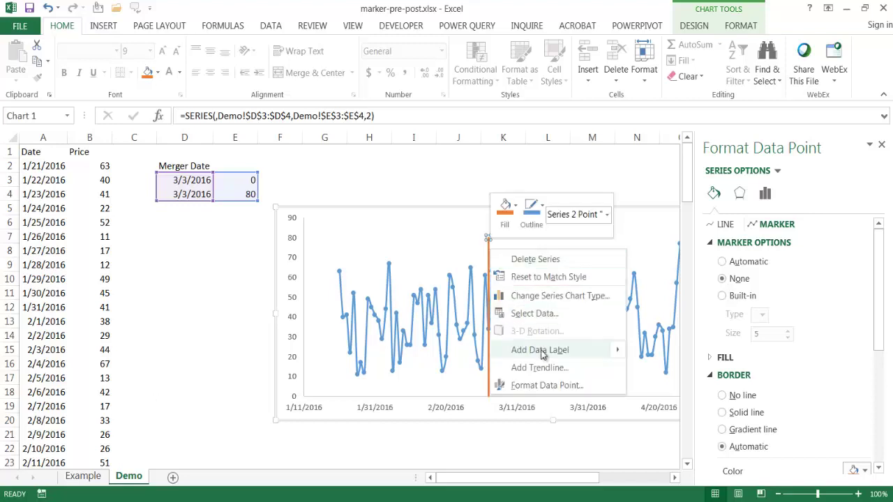
pyautogui.moveTo(542, 353)
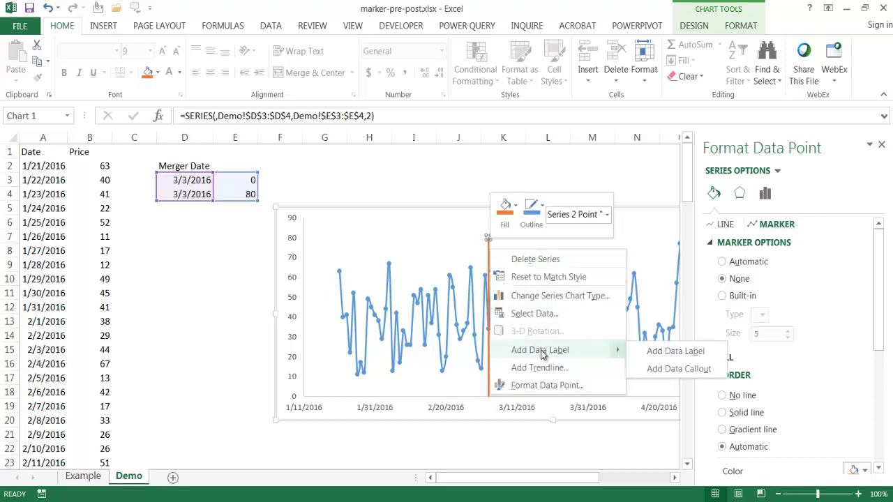
pyautogui.click(656, 351)
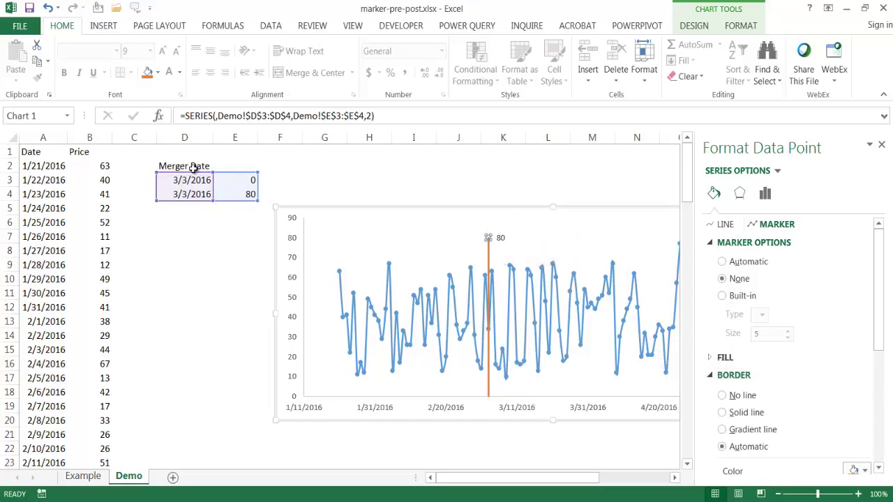
# Set the merger line's data labels to contain the value from cell D2 and the X value, without series name or leader lines.
pyautogui.click(499, 239)
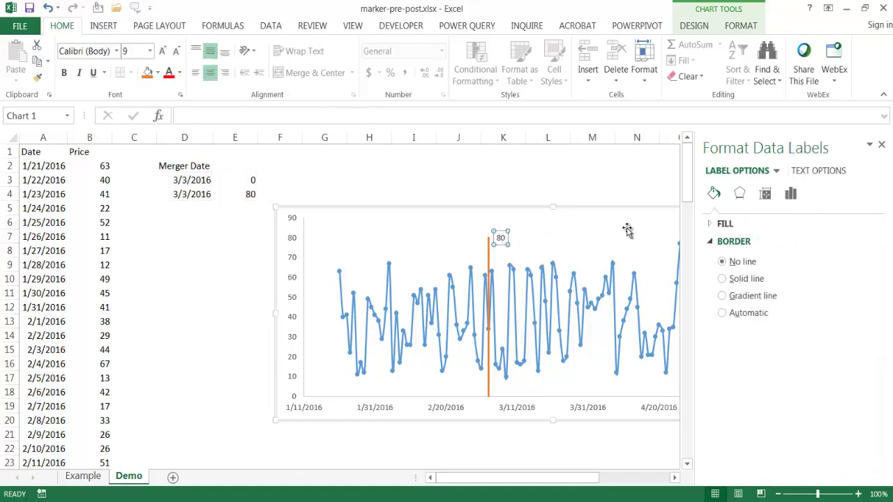
pyautogui.click(766, 194)
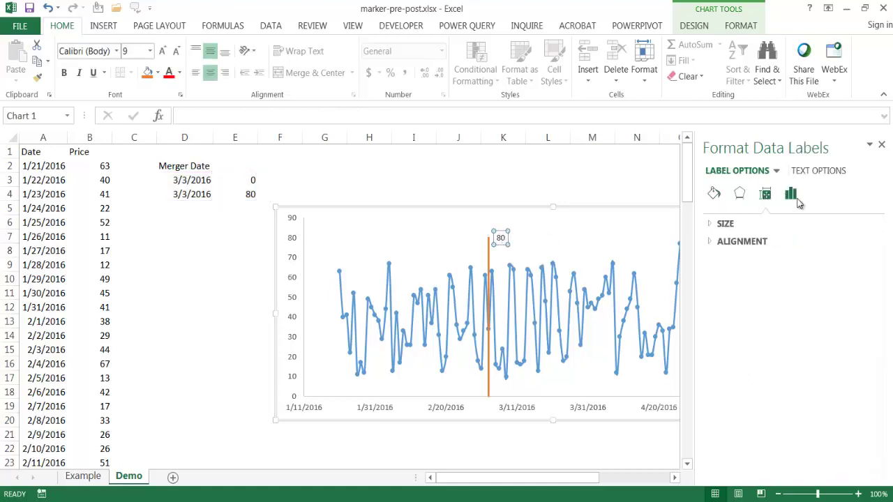
pyautogui.click(793, 198)
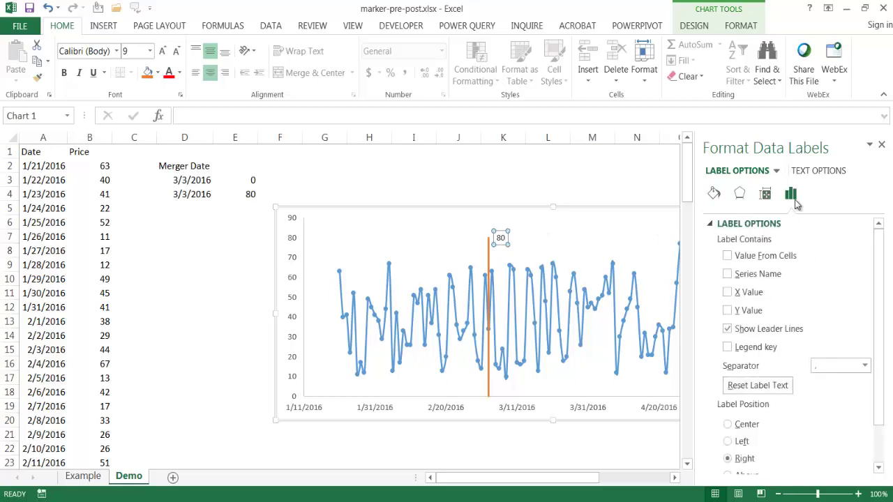
pyautogui.click(728, 274)
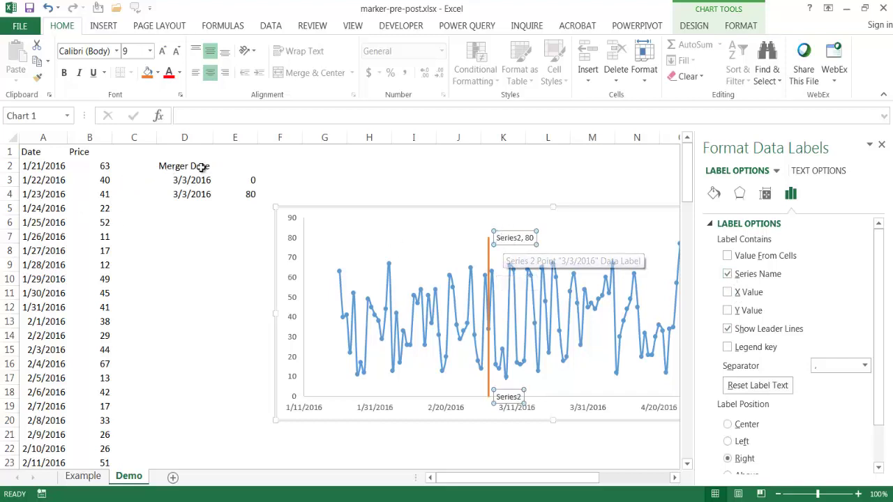
pyautogui.click(728, 257)
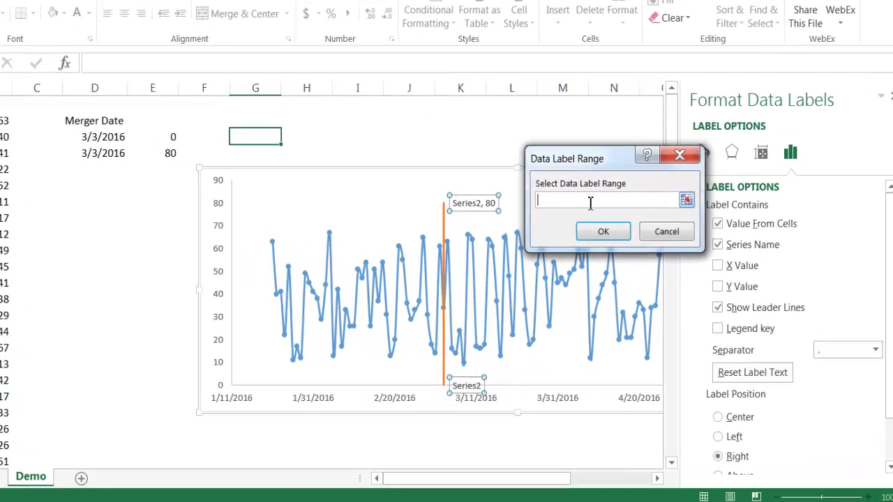
pyautogui.click(39, 96)
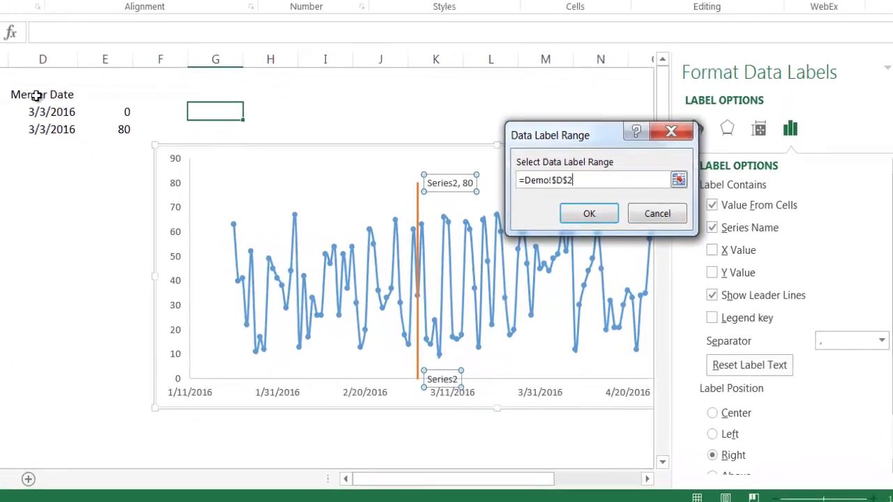
pyautogui.click(586, 214)
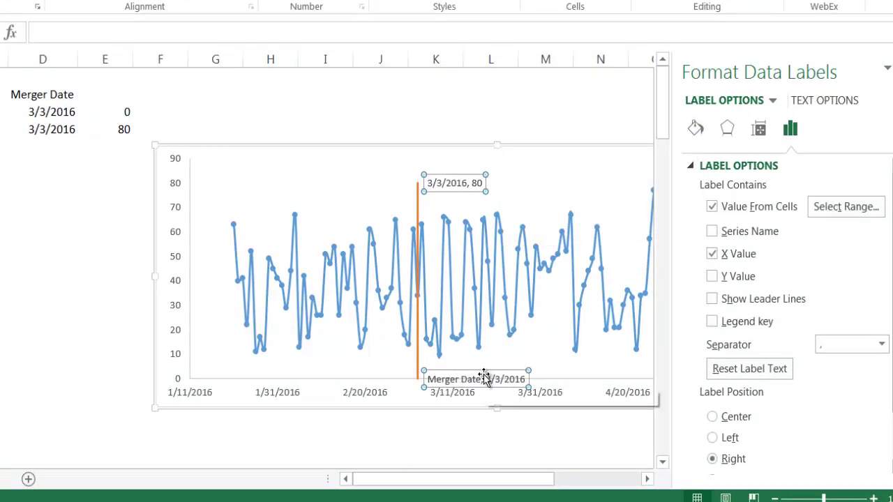
# Delete the merger line's upper data label and move its lower "Merger Date, 3/3/2016" label to the top of the line.
pyautogui.click(461, 190)
pyautogui.press('Delete')
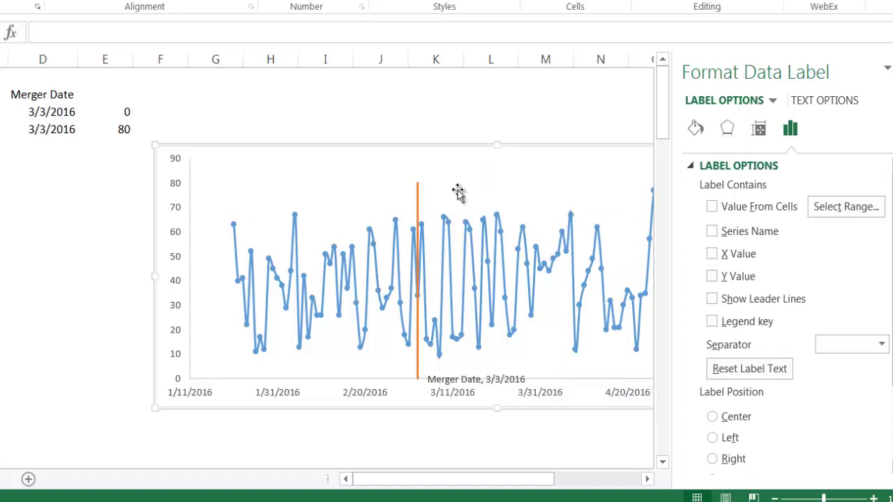
pyautogui.click(454, 380)
pyautogui.moveTo(457, 373); pyautogui.dragTo(457, 165)
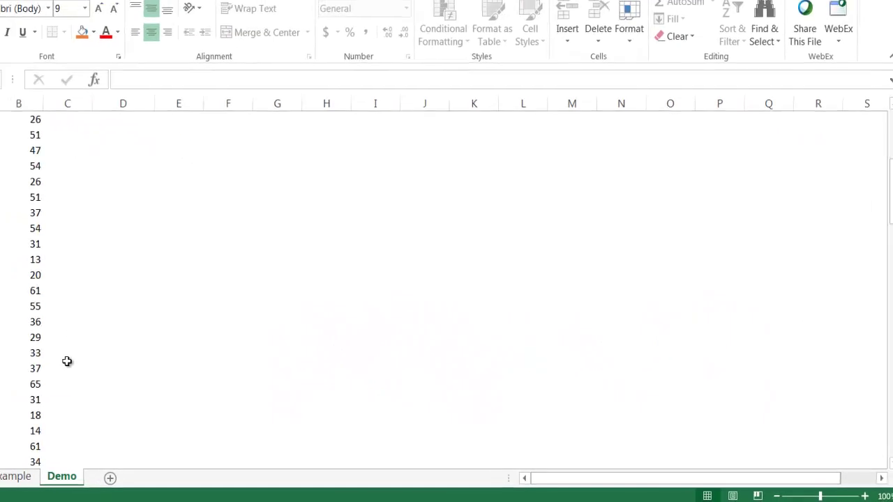
# Fill the dates in column A down to A130 and the formula =RANDBETWEEN(10,80) from B121 down to B130.
pyautogui.scroll(-20, 133, 372)
pyautogui.scroll(6, 95, 239)
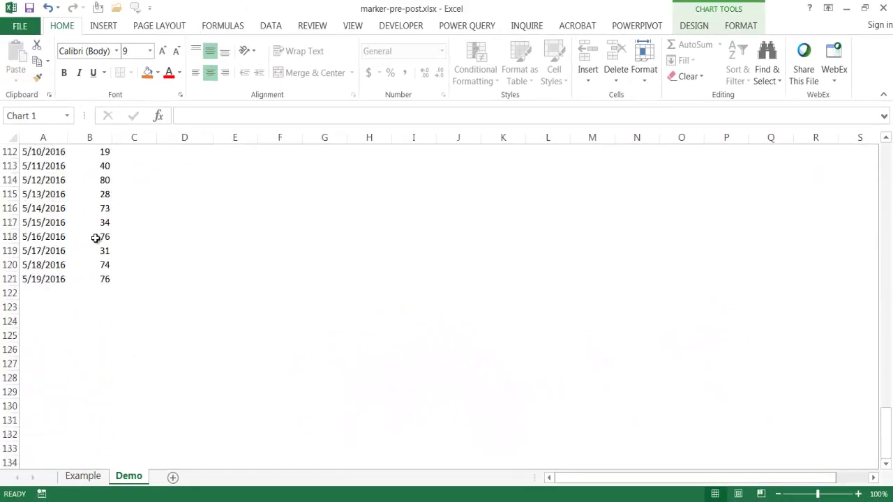
pyautogui.moveTo(42, 295); pyautogui.dragTo(78, 452)
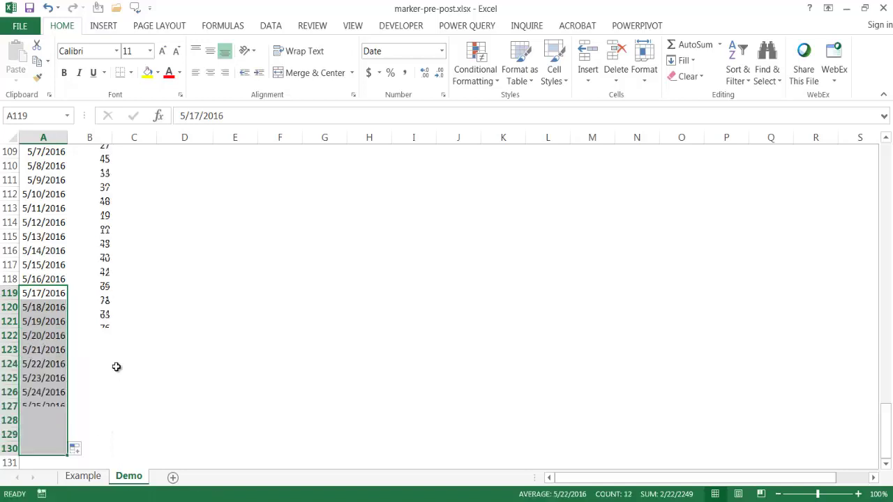
pyautogui.click(93, 321)
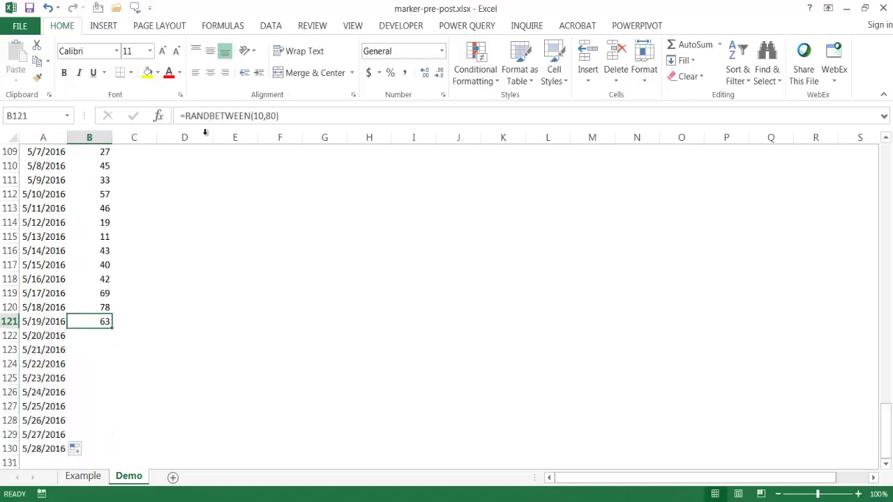
pyautogui.doubleClick(112, 328)
pyautogui.scroll(-1, 304, 356)
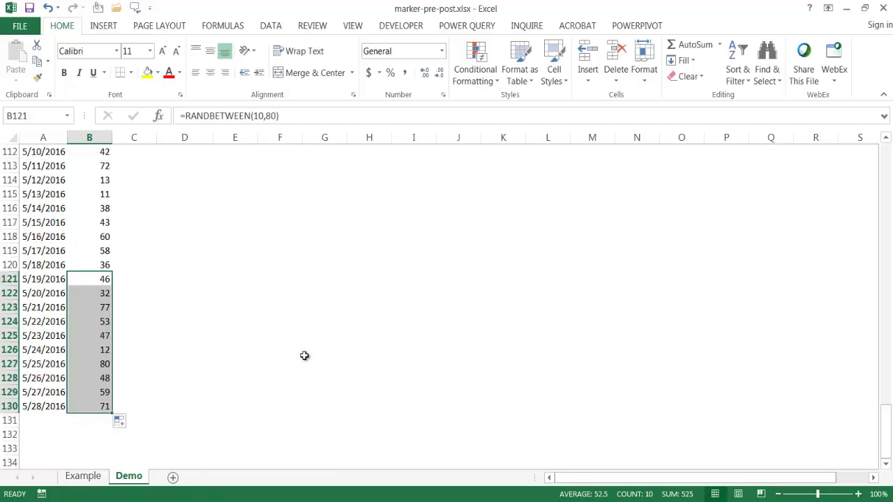
# Extend the chart's price series to the date range A2:A130 and the value range B2:B130.
pyautogui.moveTo(871, 424); pyautogui.dragTo(881, 157)
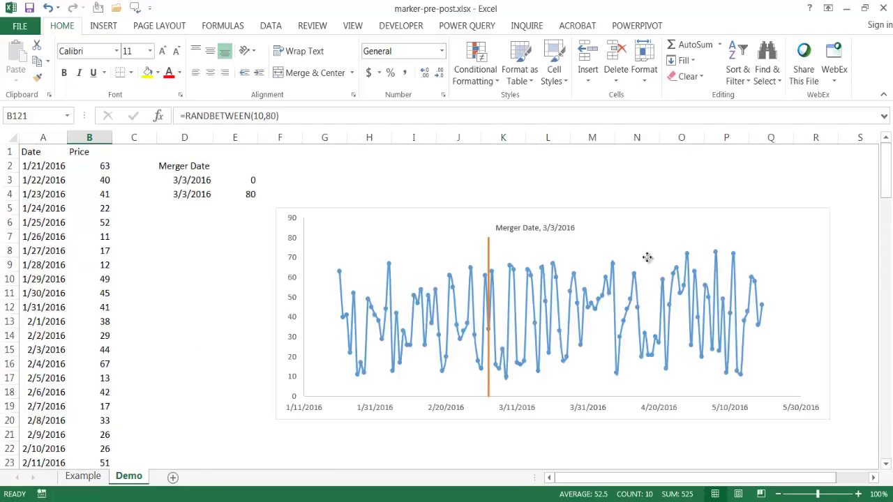
pyautogui.click(648, 260)
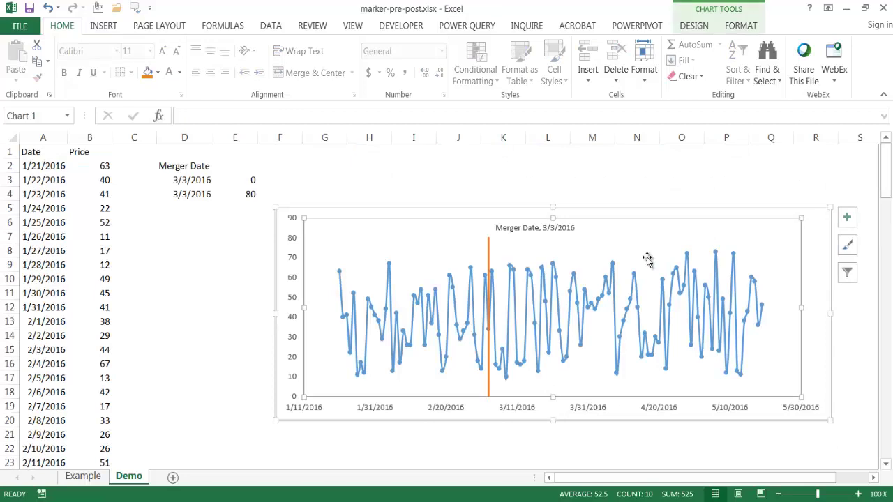
pyautogui.click(390, 290)
pyautogui.scroll(-5, 87, 328)
pyautogui.scroll(-20, 79, 334)
pyautogui.scroll(-5, 79, 334)
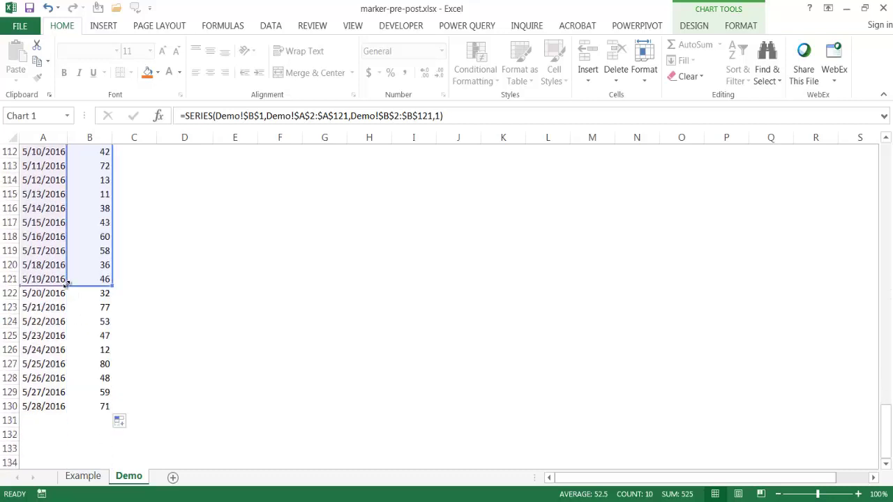
pyautogui.moveTo(65, 285); pyautogui.dragTo(66, 412)
pyautogui.moveTo(112, 286); pyautogui.dragTo(111, 413)
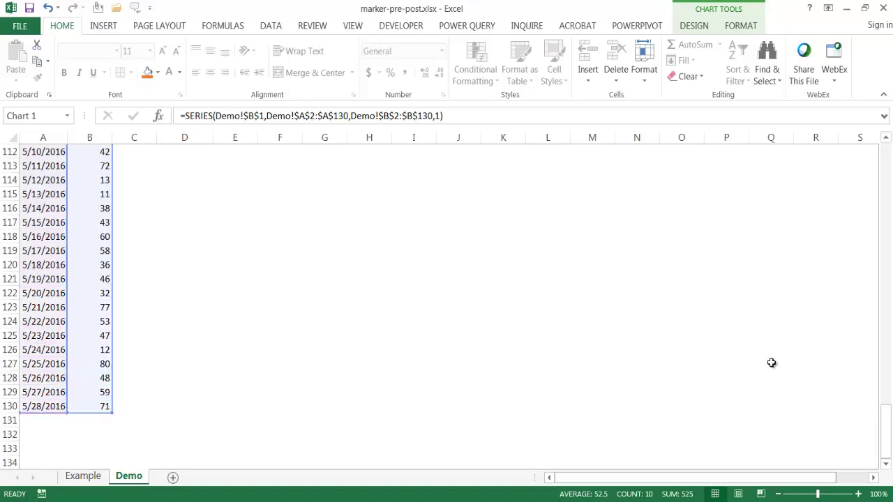
pyautogui.click(90, 425)
pyautogui.hotkey('ctrl', 'Home')
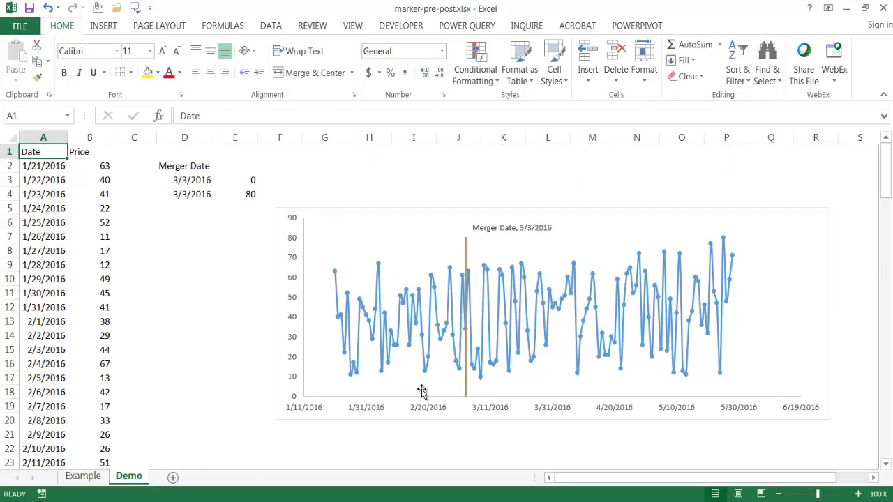
# Check the chart's last price point and the date of the vertical merger line.
pyautogui.moveTo(733, 259)
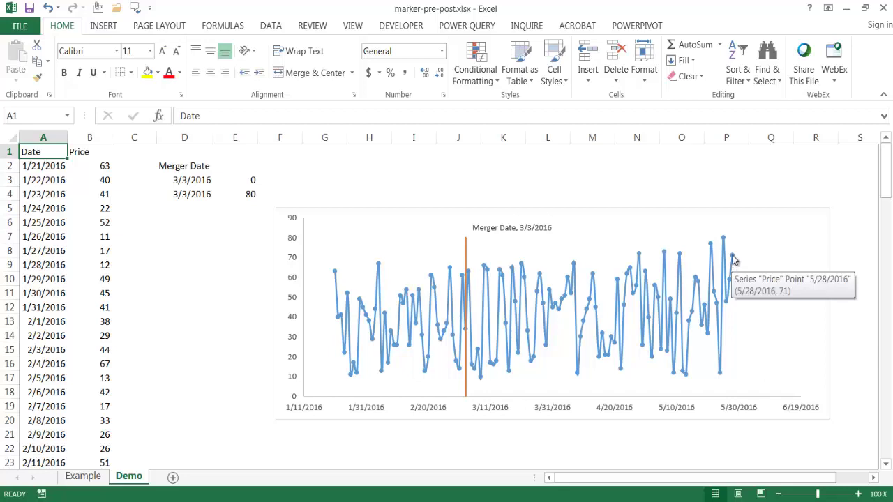
pyautogui.moveTo(466, 261)
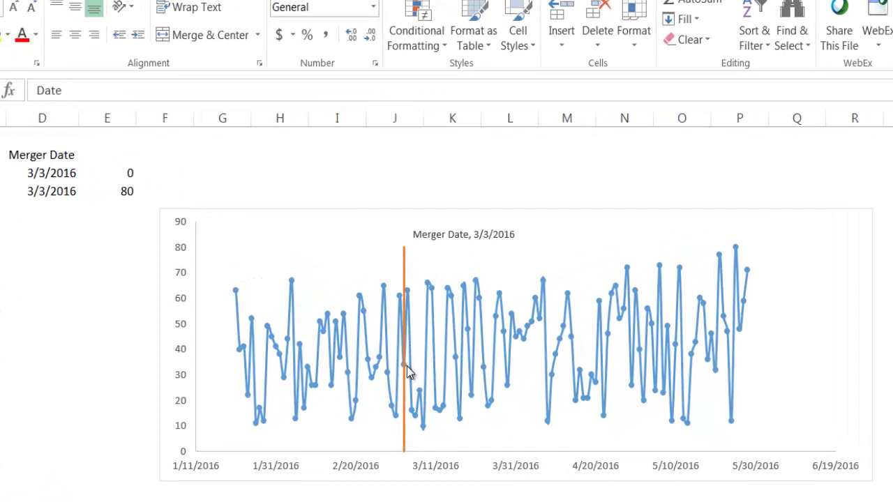
pyautogui.moveTo(403, 365)
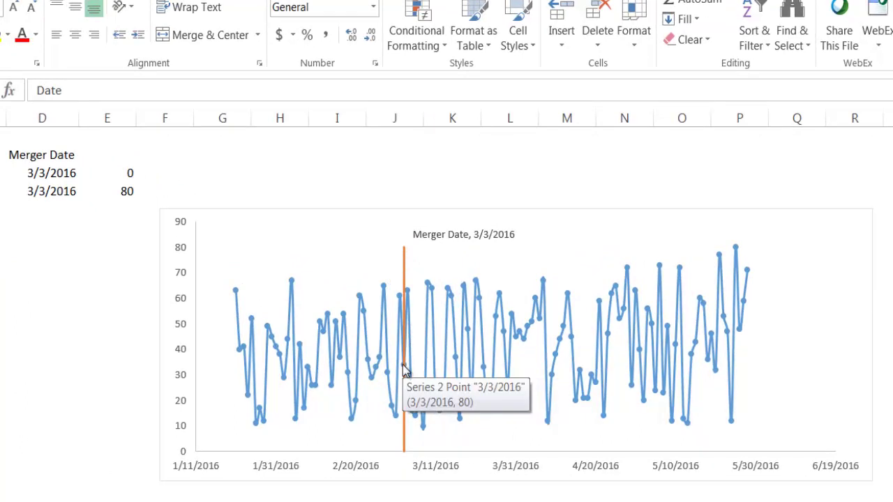
# Select the cell in column J directly below the chart, near the foot of the merger line.
pyautogui.click(418, 237)
pyautogui.click(389, 497)
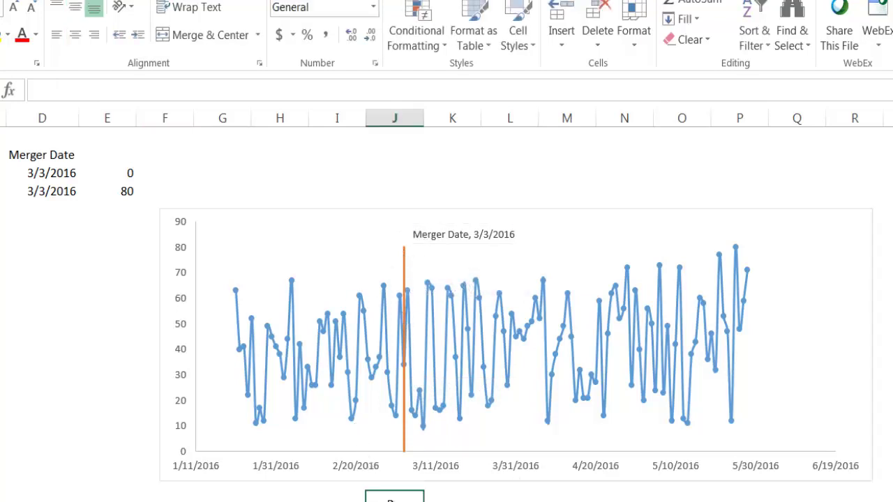